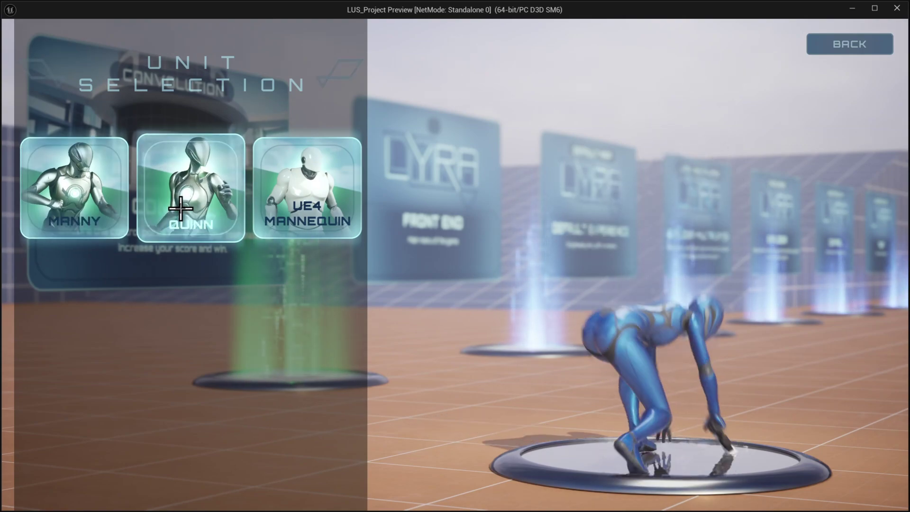
# Click through the preview montage, ending in the level editor ready to open Edit > Plugins
pyautogui.click(295, 206)
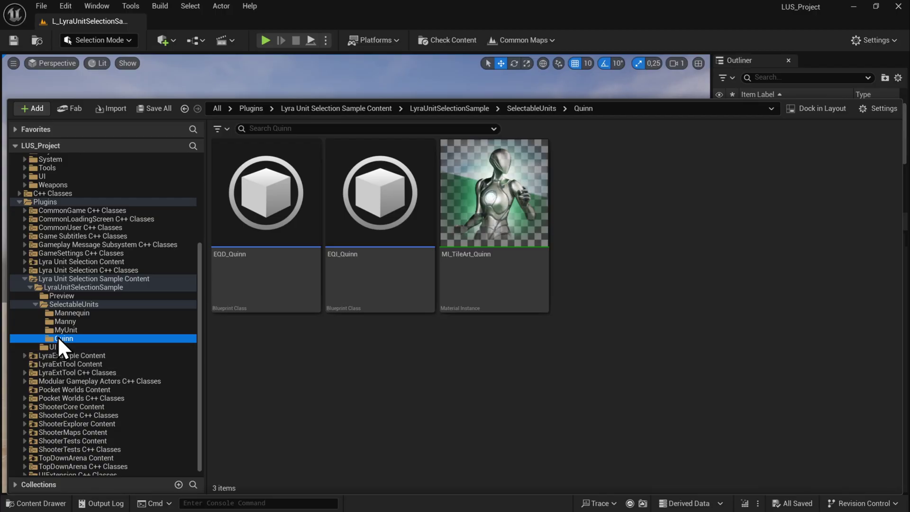
pyautogui.click(59, 323)
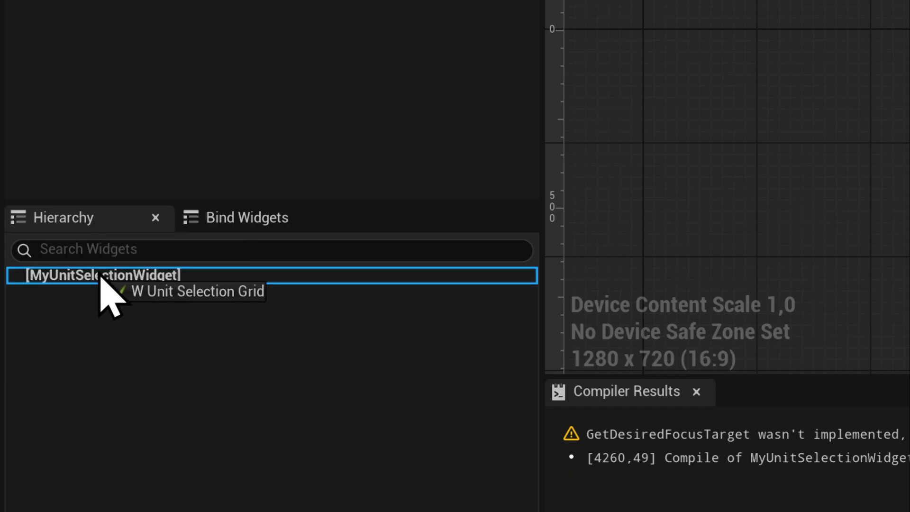
pyautogui.moveTo(107, 292); pyautogui.dragTo(107, 281)
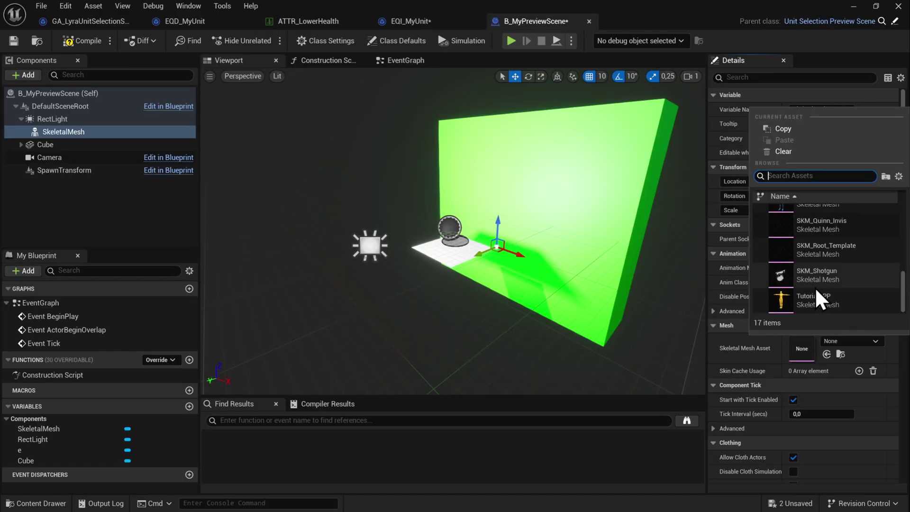
pyautogui.click(821, 299)
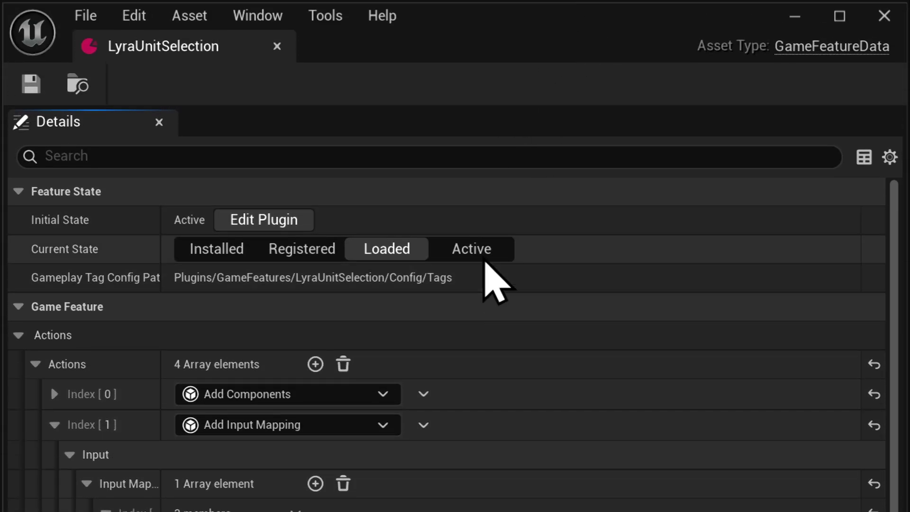
pyautogui.click(480, 251)
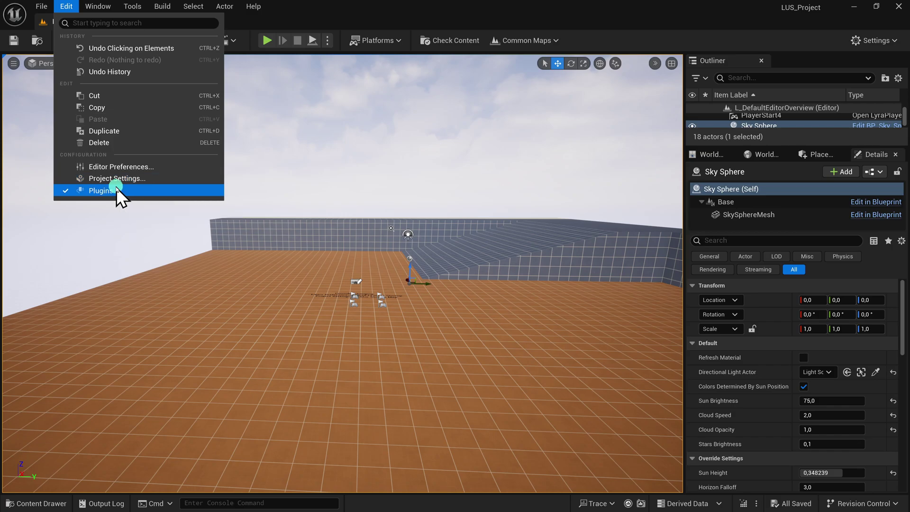
# Enable Lyra Unit Selection and its Sample plugin, setting the main plugin's Initial State to Active
pyautogui.click(116, 188)
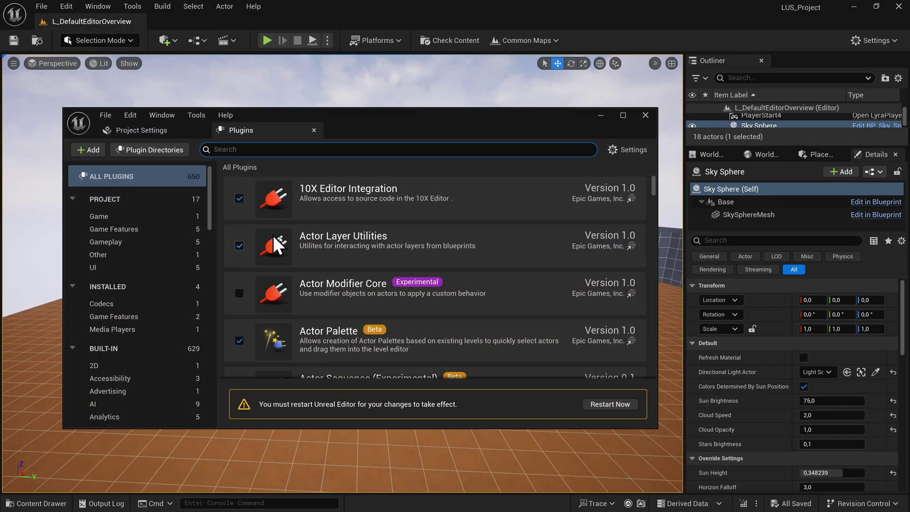
pyautogui.write('Lyra Unit Selection')
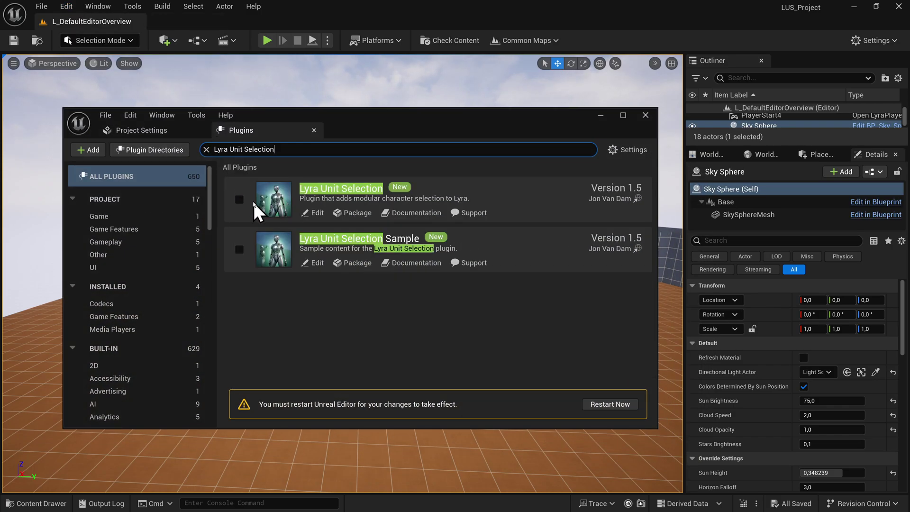
pyautogui.click(240, 199)
pyautogui.click(239, 248)
pyautogui.click(318, 214)
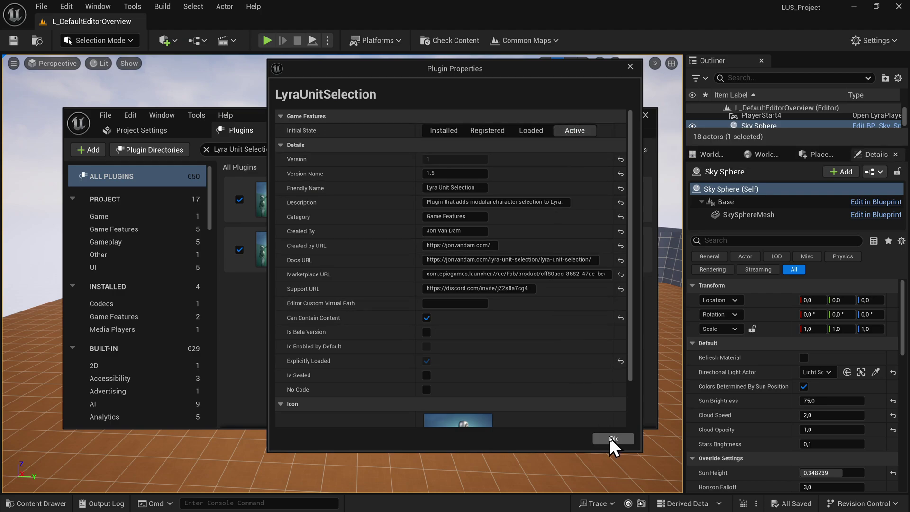
pyautogui.click(623, 441)
pyautogui.click(317, 214)
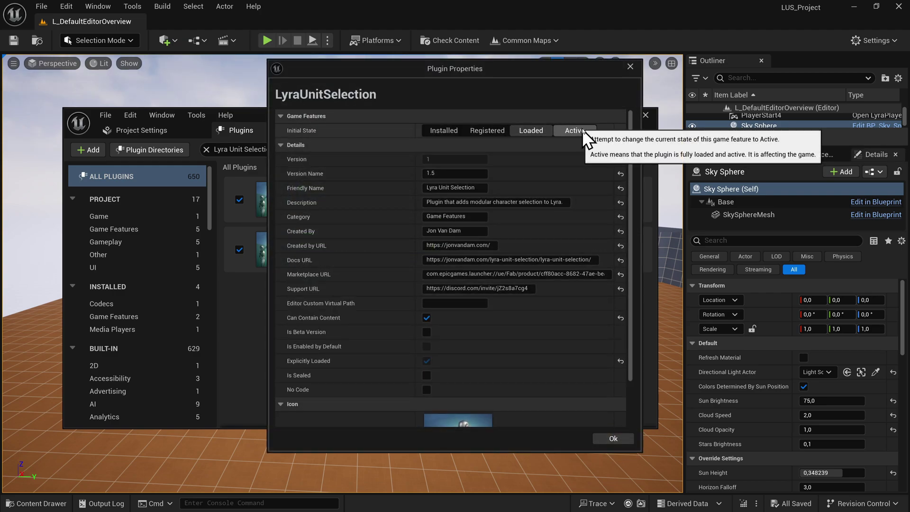
pyautogui.click(613, 437)
# Set the Lyra Unit Selection Sample plugin's Initial State to Active
pyautogui.click(365, 230)
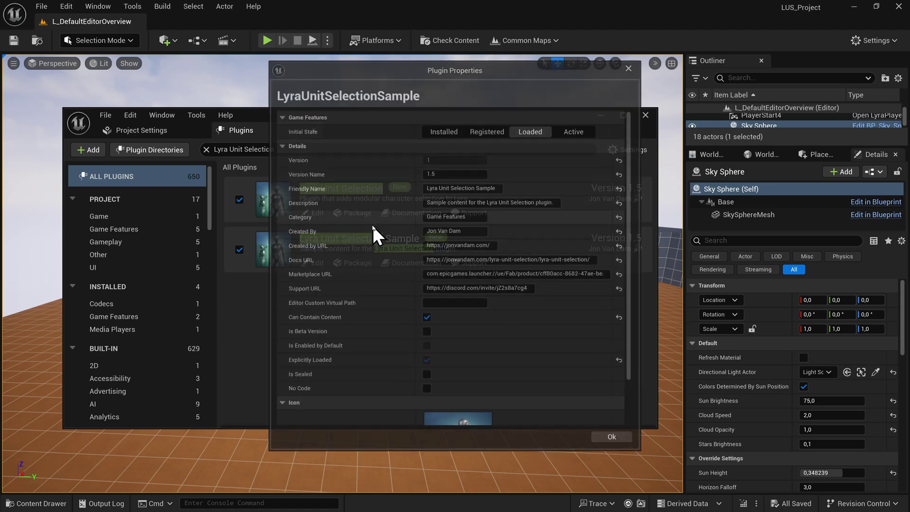
pyautogui.click(576, 129)
pyautogui.click(616, 438)
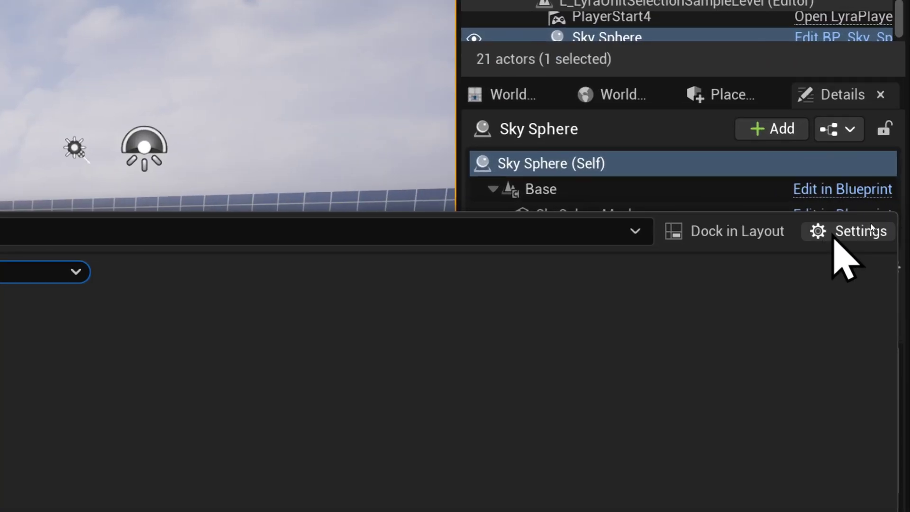
# Turn on Show Plugin Content and open L_LyraUnitSelectionSample from the Sample plugin's LyraUnitSelectionSample folder
pyautogui.click(879, 223)
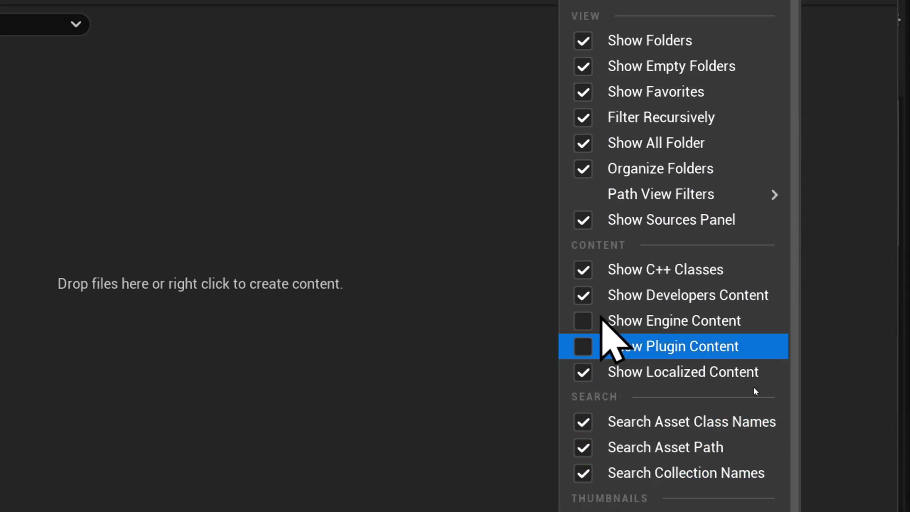
pyautogui.click(581, 343)
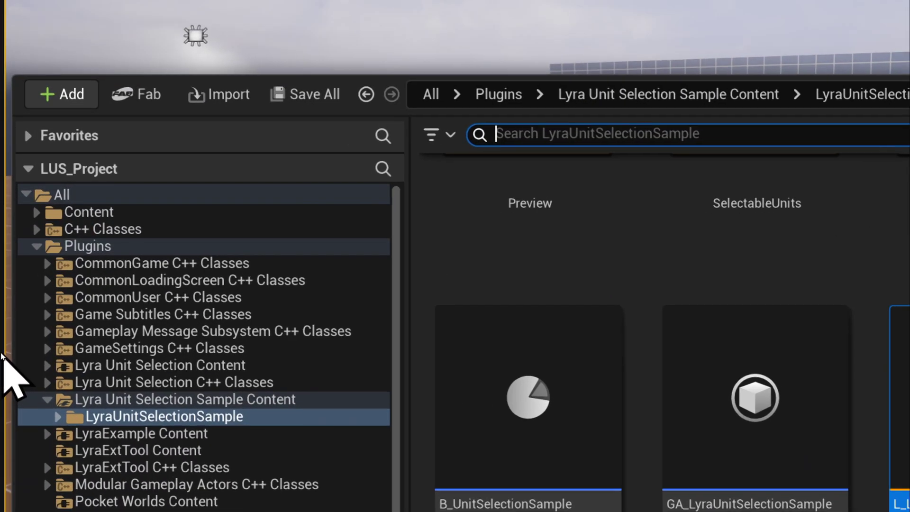
pyautogui.click(44, 298)
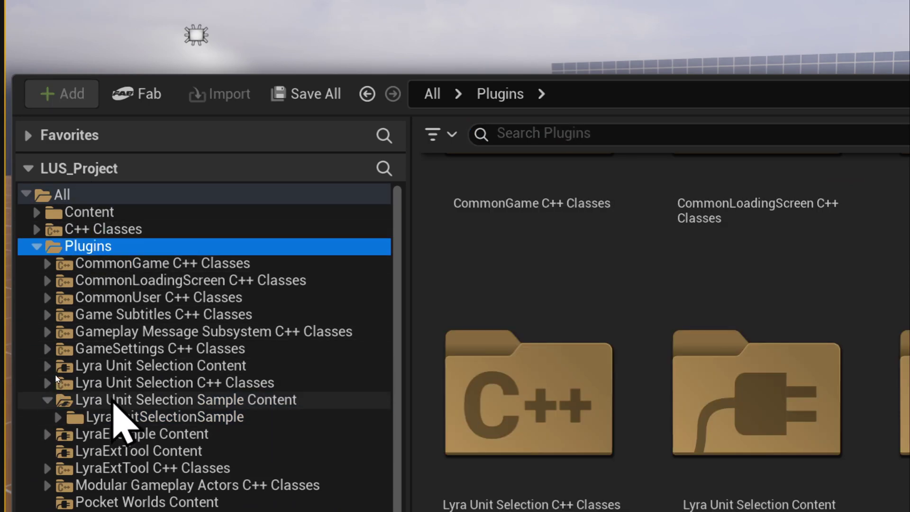
pyautogui.click(113, 403)
pyautogui.doubleClick(542, 277)
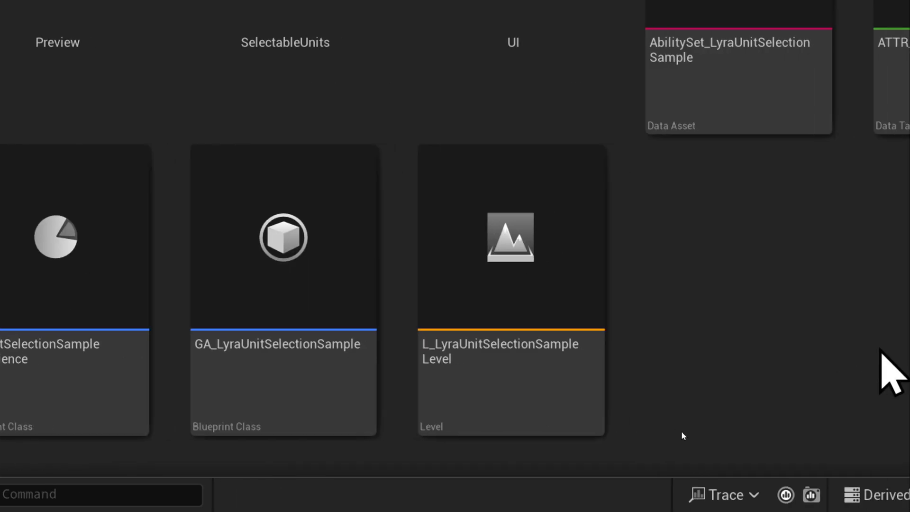
pyautogui.click(523, 374)
pyautogui.doubleClick(523, 374)
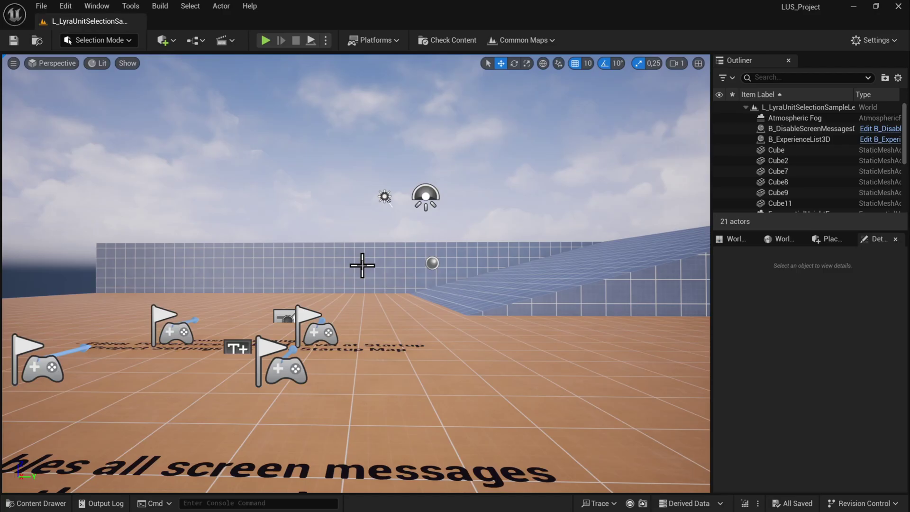
pyautogui.click(265, 40)
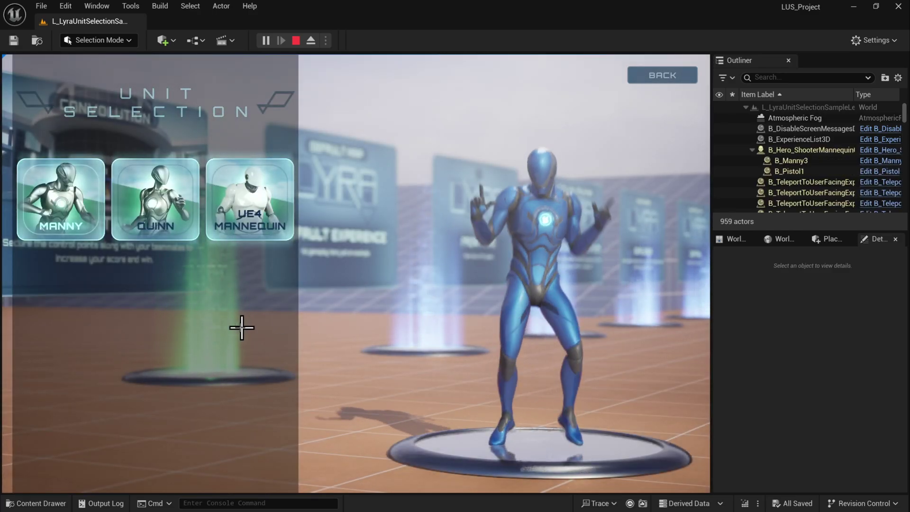
pyautogui.click(142, 201)
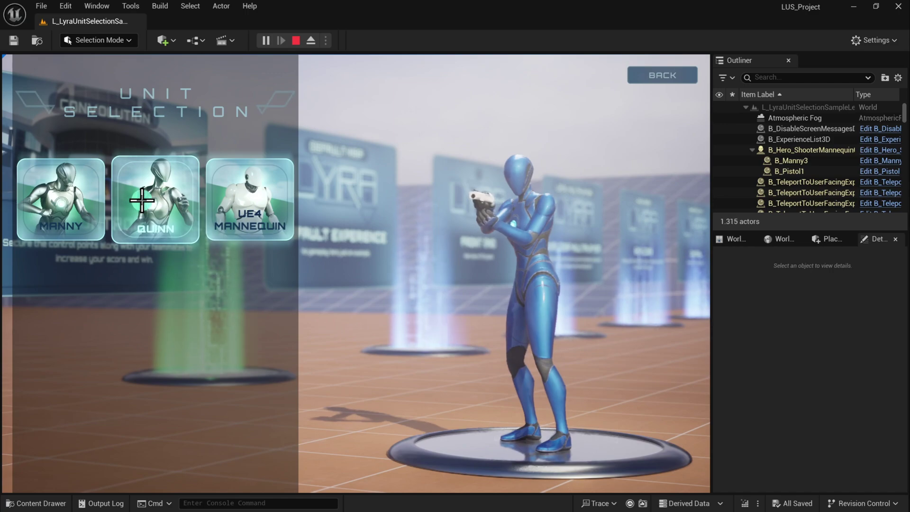
pyautogui.click(142, 201)
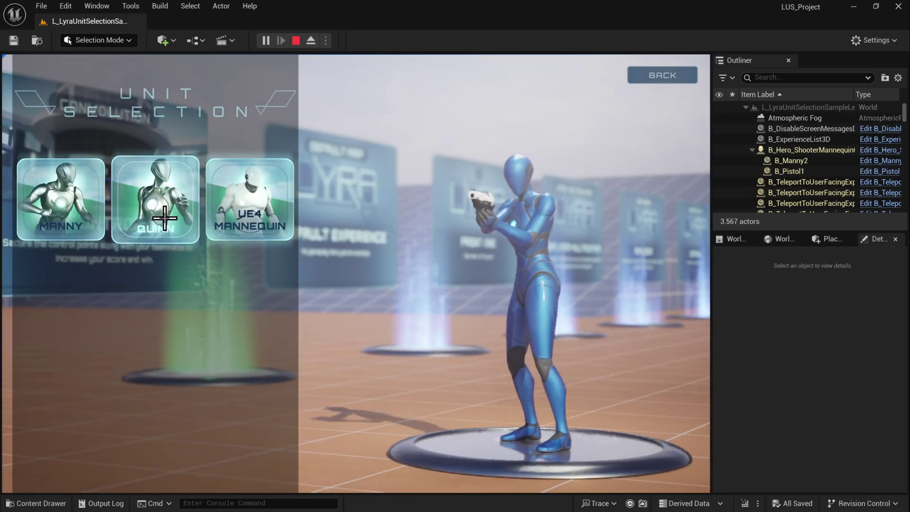
pyautogui.click(249, 209)
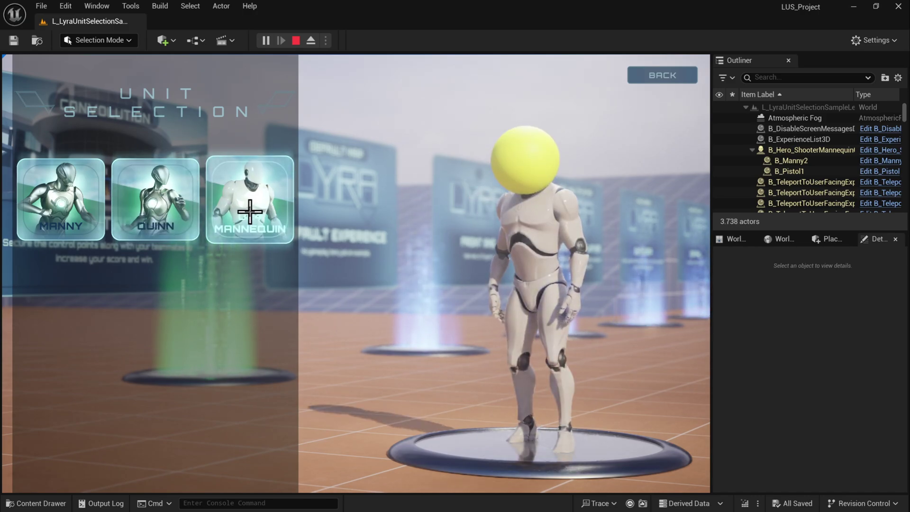
pyautogui.press('Escape')
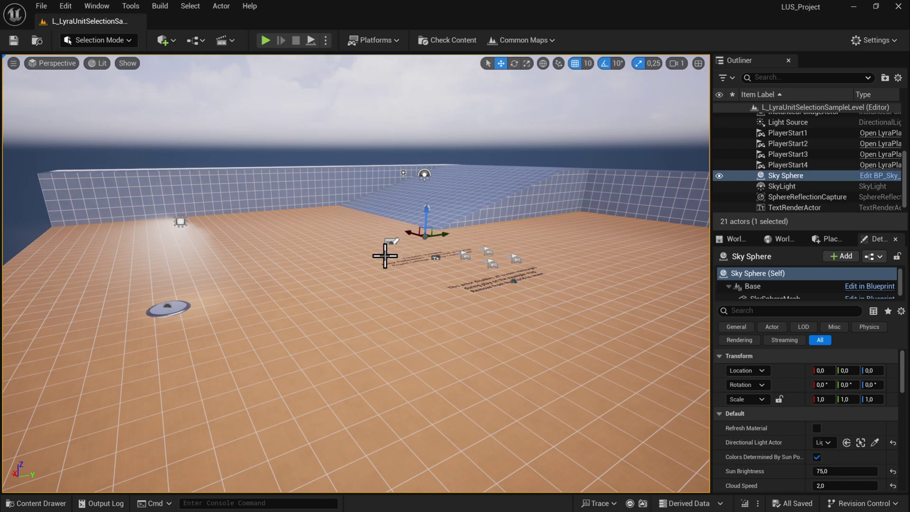
# Drag the Manny folder into SelectableUnits in the LyraUnitSelectionSample content
pyautogui.hotkey('ctrl', 'space')
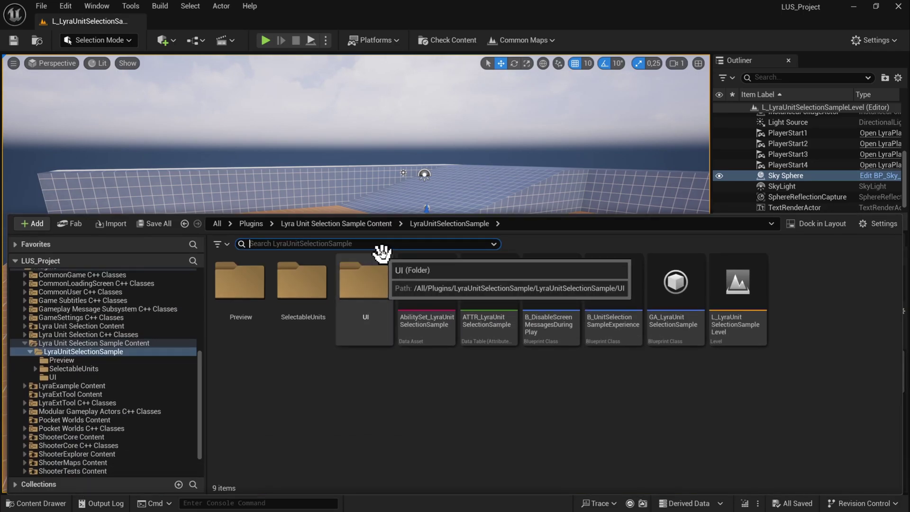
pyautogui.click(120, 350)
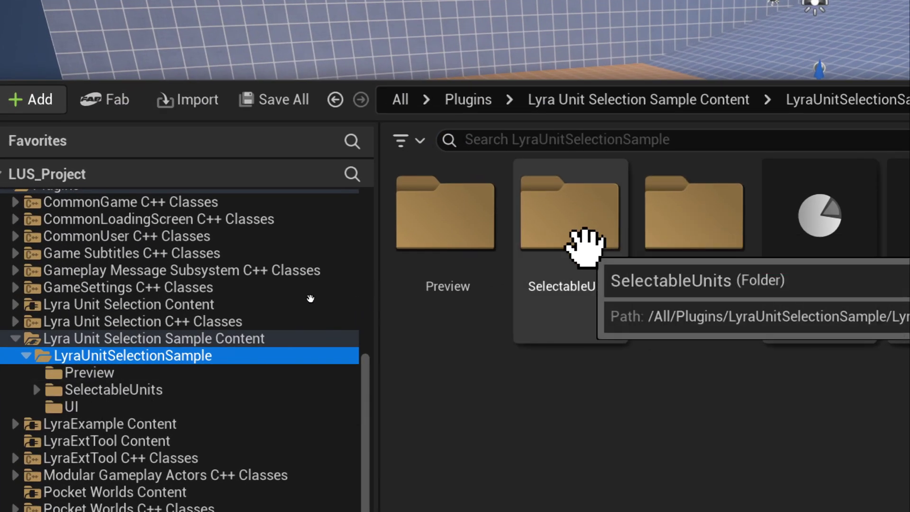
pyautogui.doubleClick(579, 233)
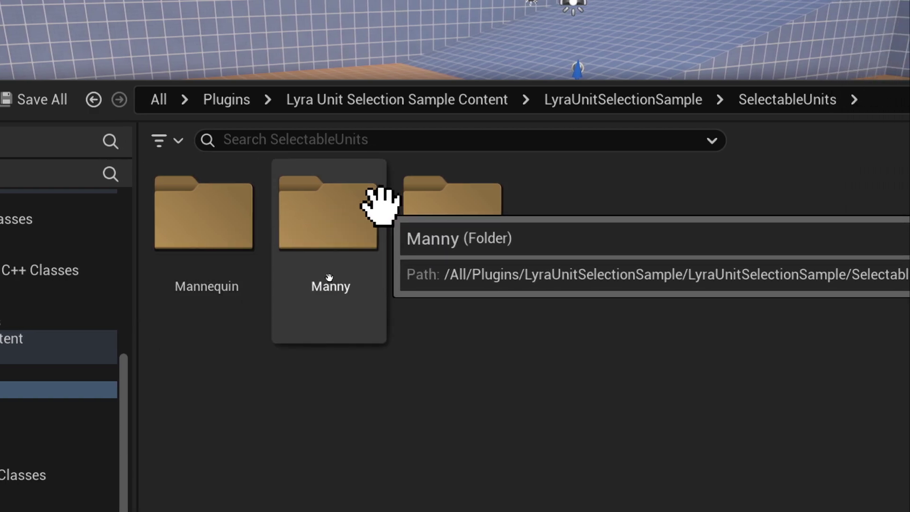
pyautogui.moveTo(329, 277)
pyautogui.mouseDown()
pyautogui.moveTo(409, 341)
pyautogui.moveTo(444, 308)
pyautogui.mouseUp()
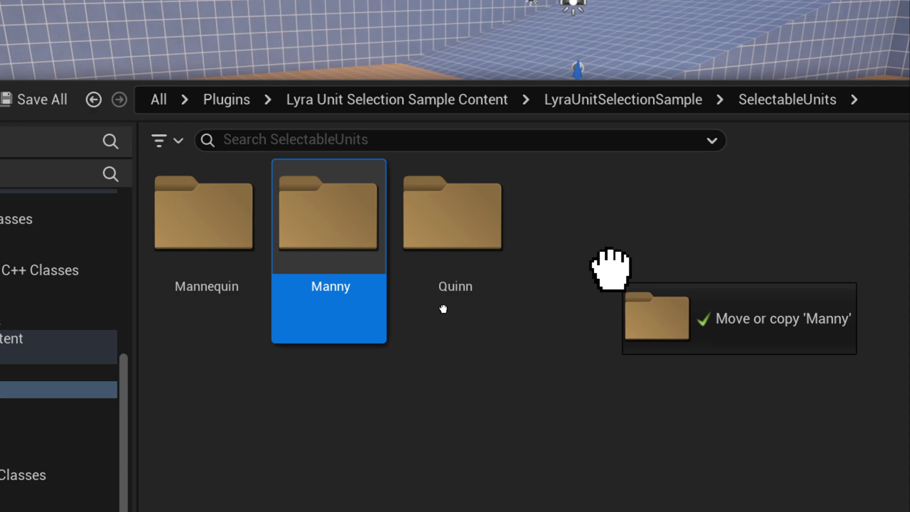
pyautogui.moveTo(610, 269); pyautogui.dragTo(614, 274)
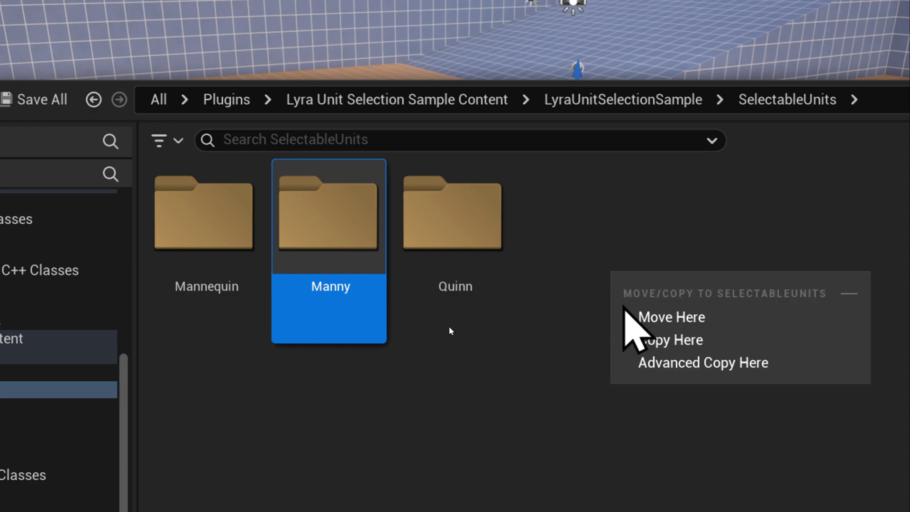
# Advanced-copy it with Find 'Manny' and Replace 'MyUnit', keeping dependencies copied
pyautogui.click(654, 364)
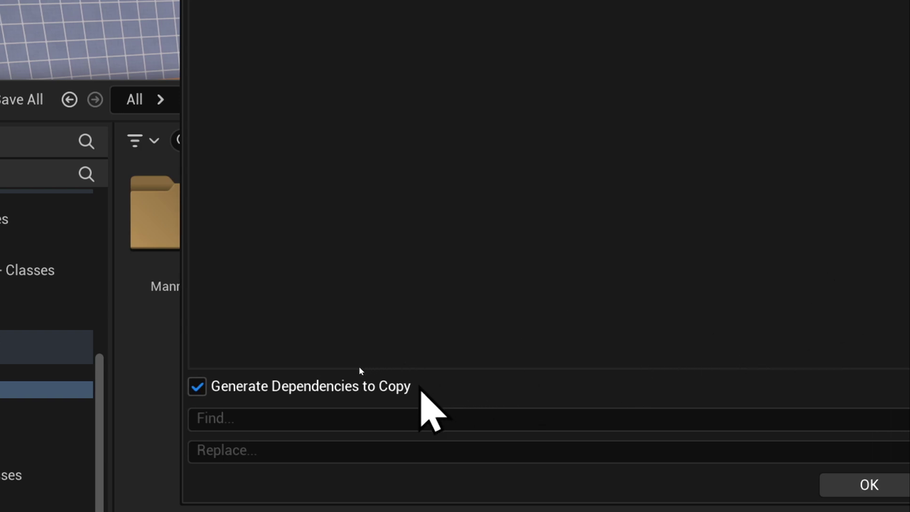
pyautogui.click(366, 384)
pyautogui.click(363, 385)
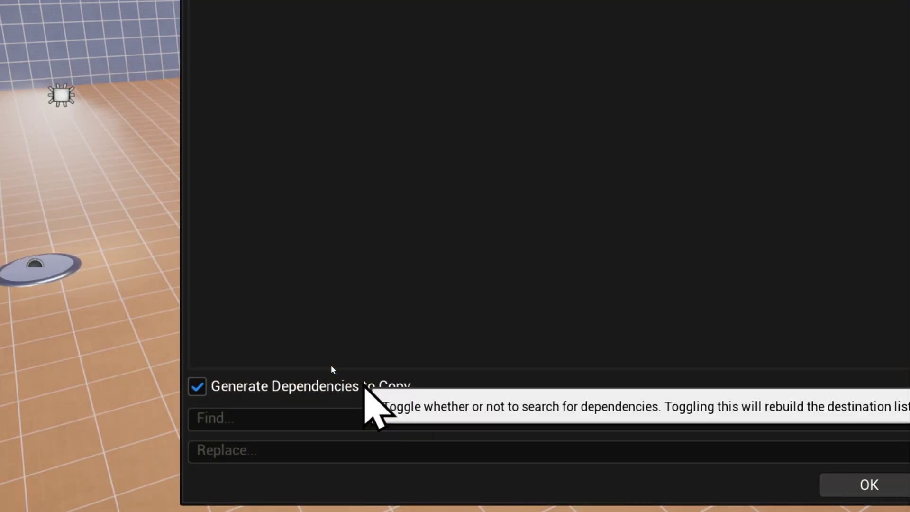
pyautogui.click(327, 418)
pyautogui.write('Ma')
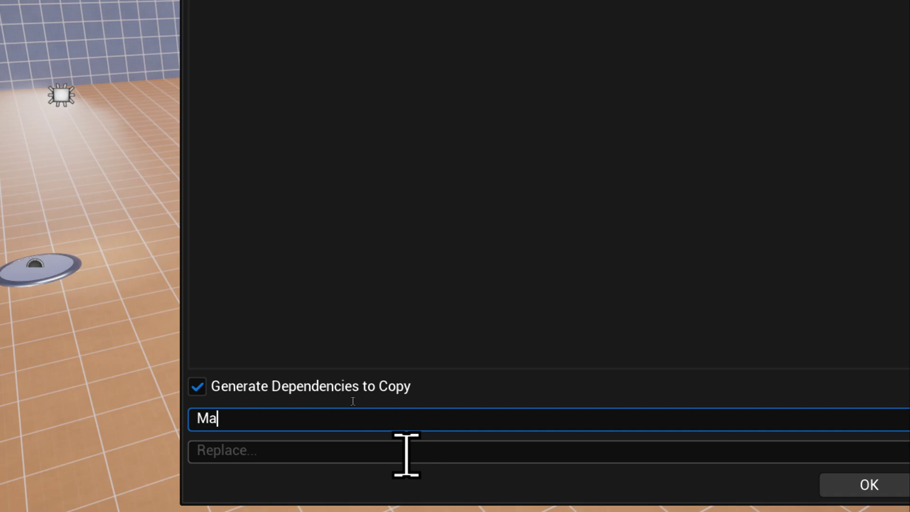
pyautogui.write('nny')
pyautogui.click(405, 455)
pyautogui.write('MyUnit')
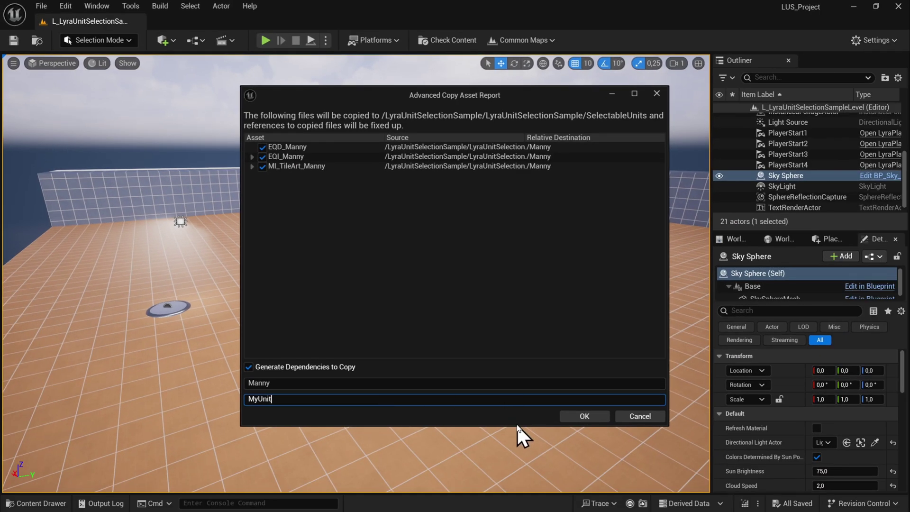
pyautogui.click(579, 416)
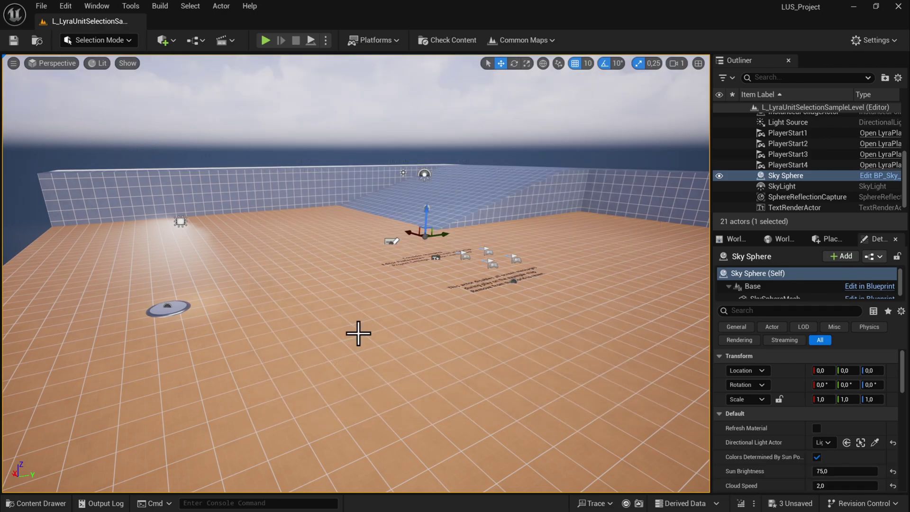
# Open EQD_MyUnit from the MyUnit folder and expand its Actor to Spawn list
pyautogui.hotkey('ctrl', 'space')
pyautogui.doubleClick(362, 329)
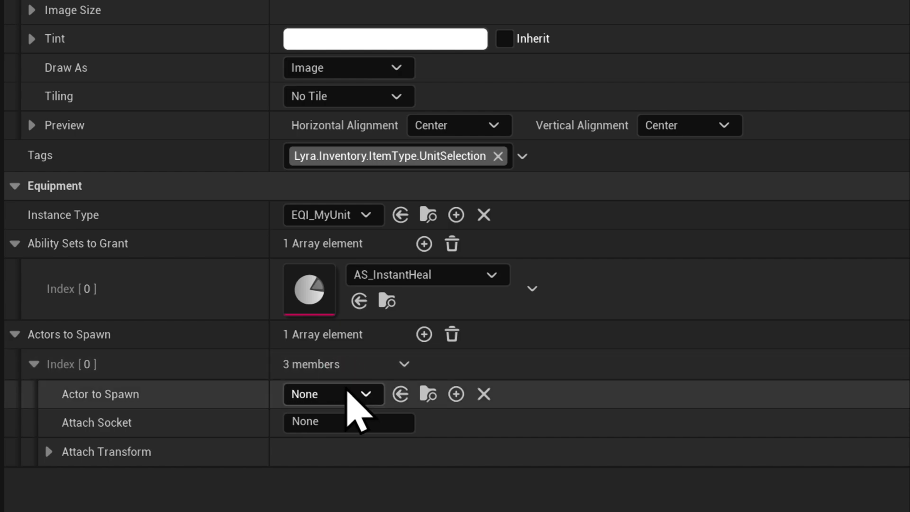
pyautogui.click(347, 395)
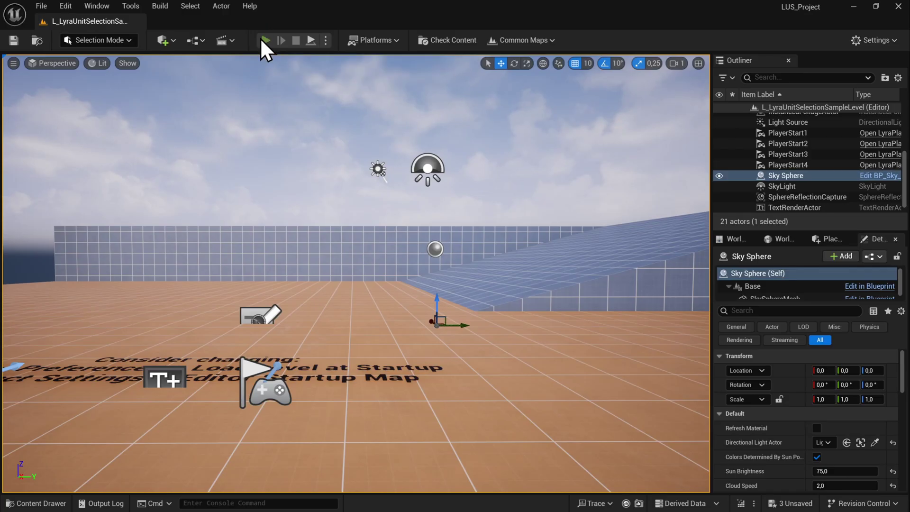
# Play the level and preview the Manny card on the Unit Selection screen
pyautogui.click(261, 37)
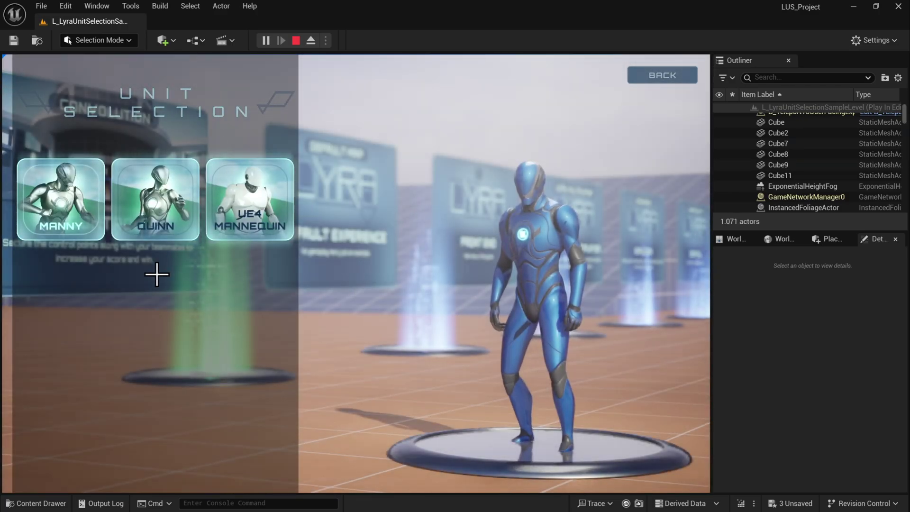
pyautogui.click(64, 205)
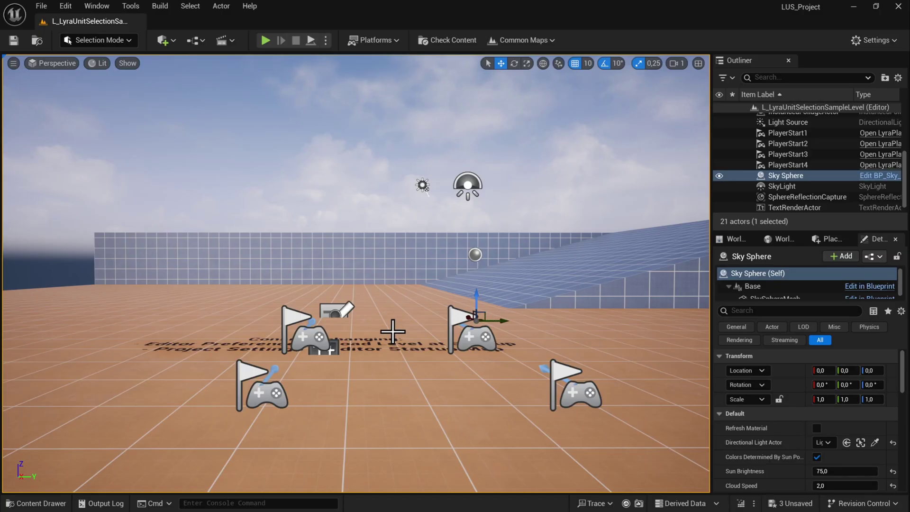
# Open the Content Drawer and go up through SelectableUnits to LyraUnitSelectionSample
pyautogui.hotkey('ctrl', 'space')
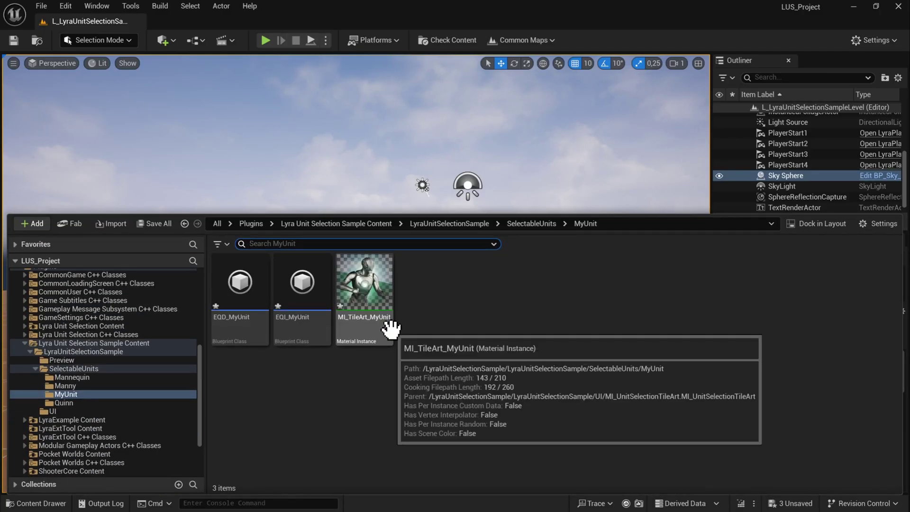
pyautogui.click(528, 225)
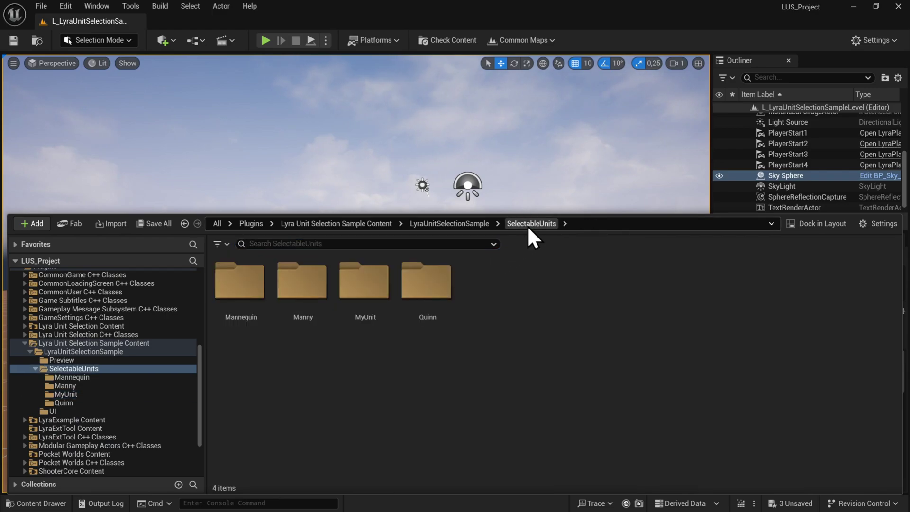
pyautogui.click(473, 225)
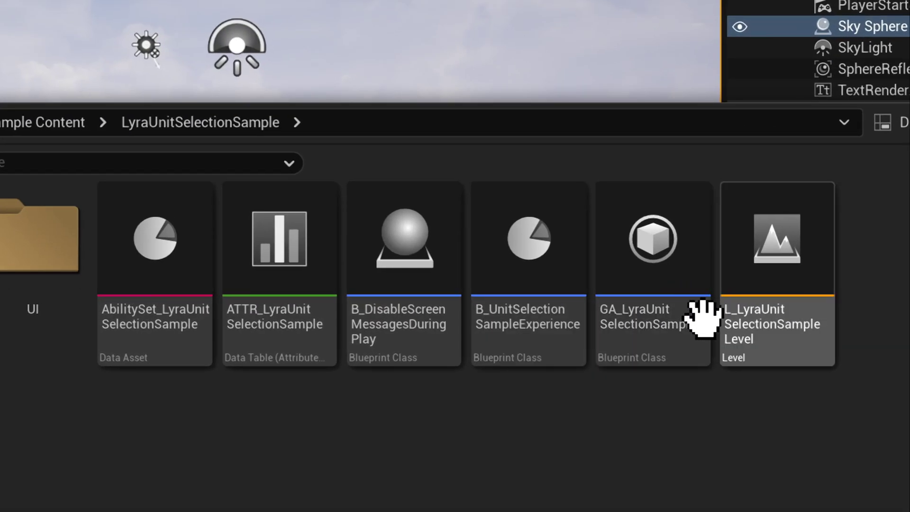
# Add EQD_MyUnit as Index [3] in GA_LyraUnitSelectionSample's Selectable Units
pyautogui.doubleClick(683, 313)
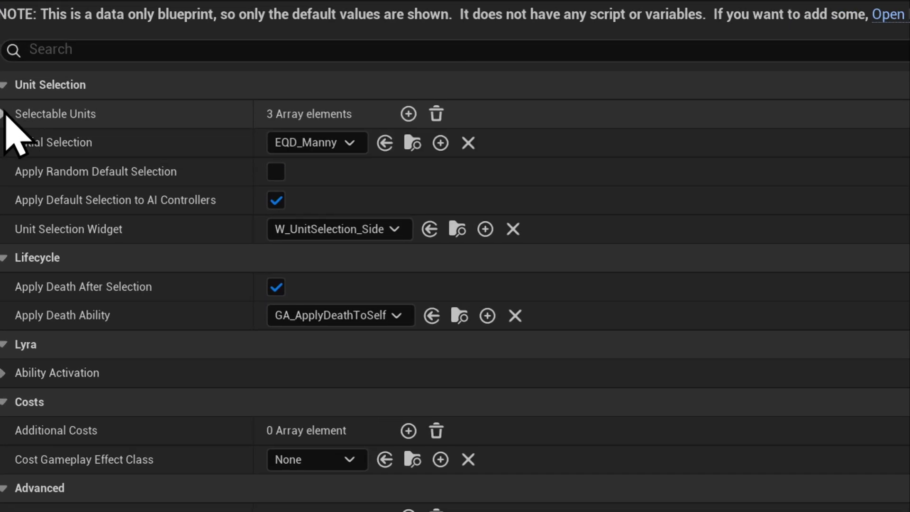
pyautogui.click(4, 112)
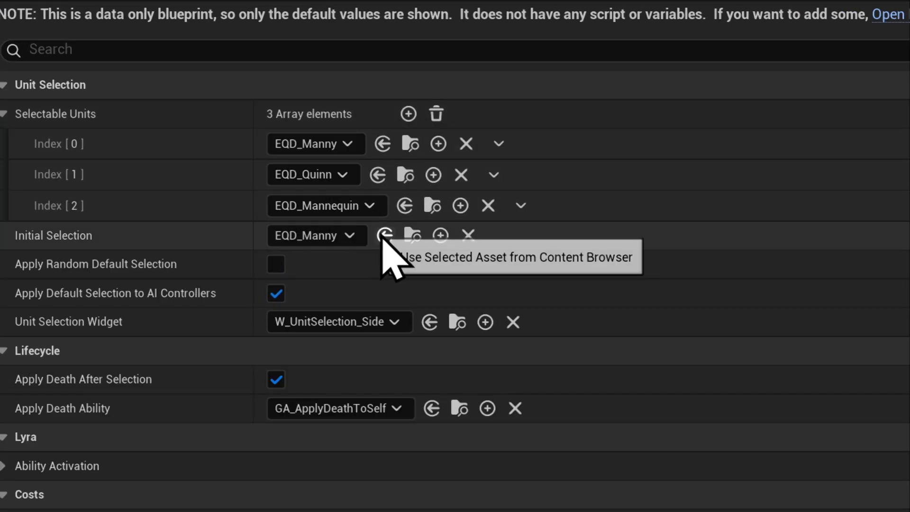
pyautogui.click(409, 115)
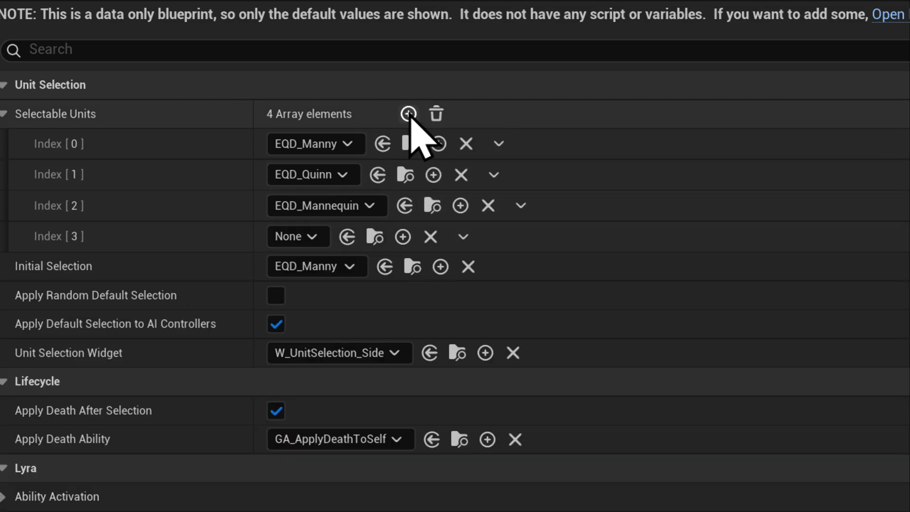
pyautogui.click(313, 236)
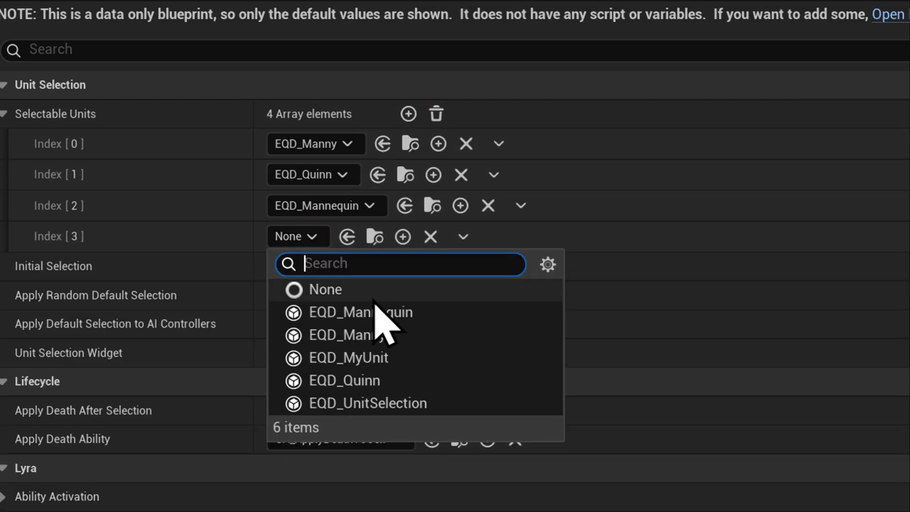
pyautogui.click(390, 355)
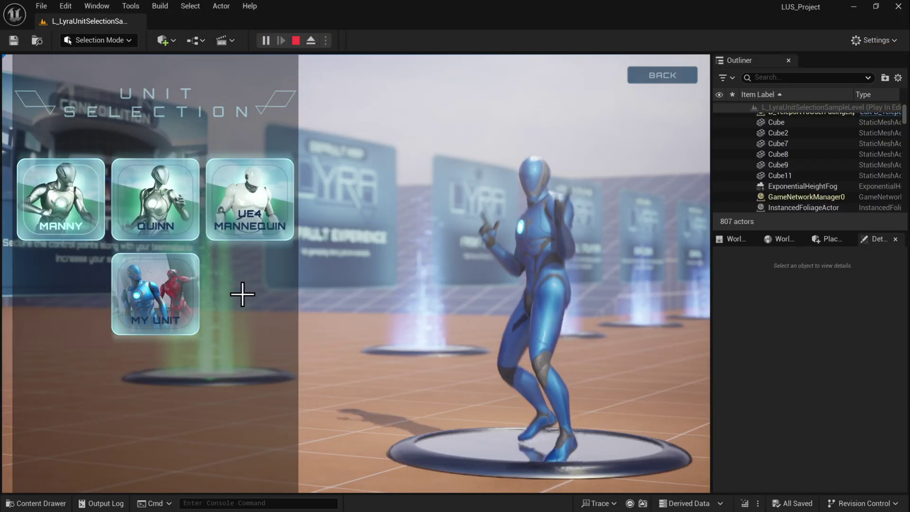
# Pick My Unit, spawn into the level, fire the pistol, and press Esc to stop
pyautogui.click(187, 303)
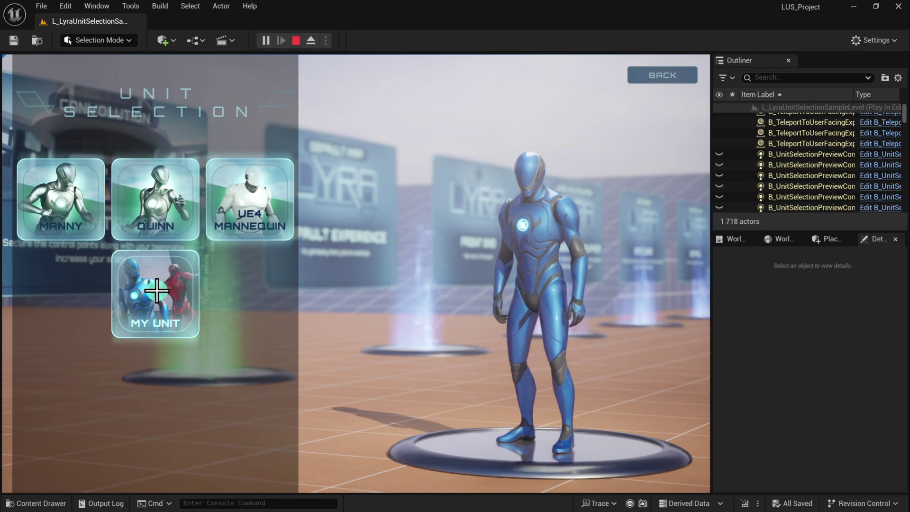
pyautogui.click(156, 291)
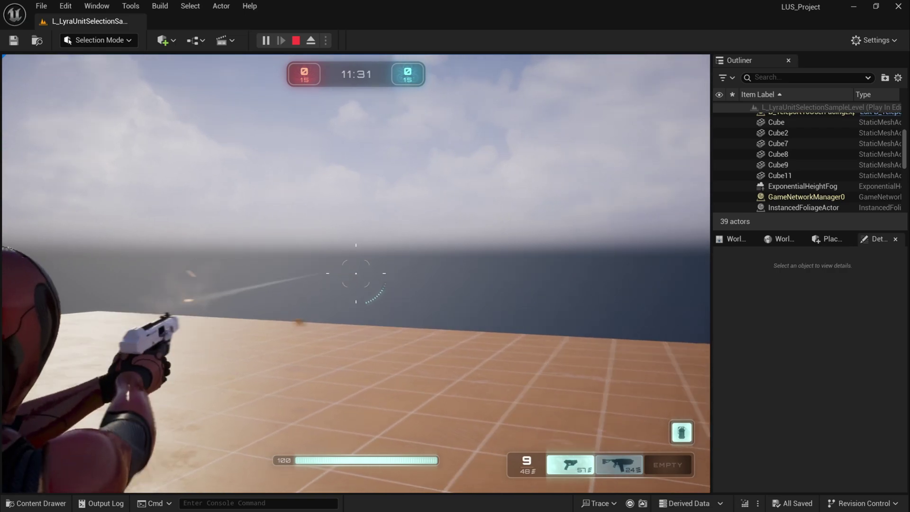
pyautogui.click(356, 273)
pyautogui.click(356, 273)
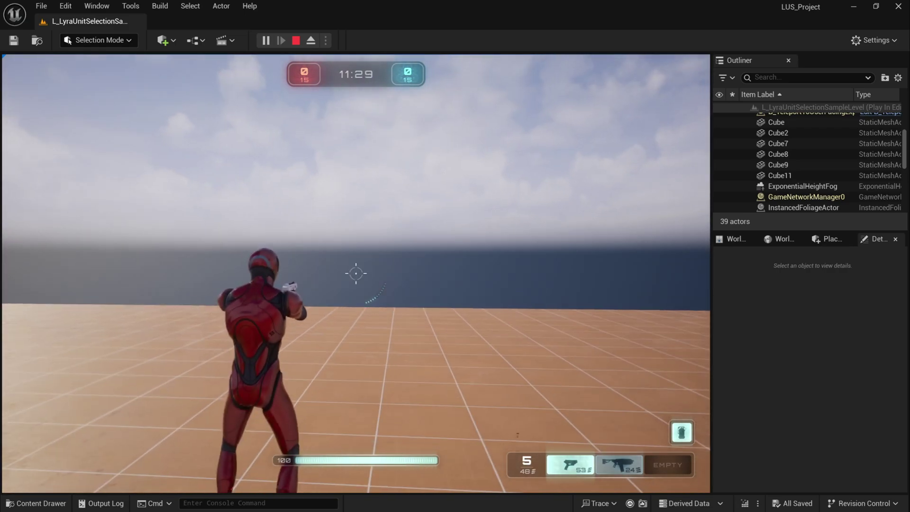
pyautogui.press('Escape')
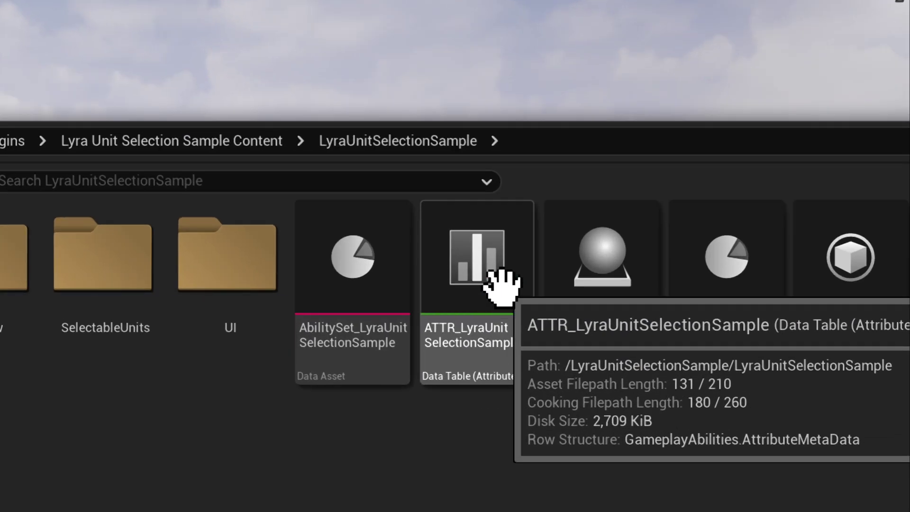
# Duplicate ATTR_LyraUnitSelectionSample as ATTR_LowerHealth and open the copy
pyautogui.rightClick(497, 281)
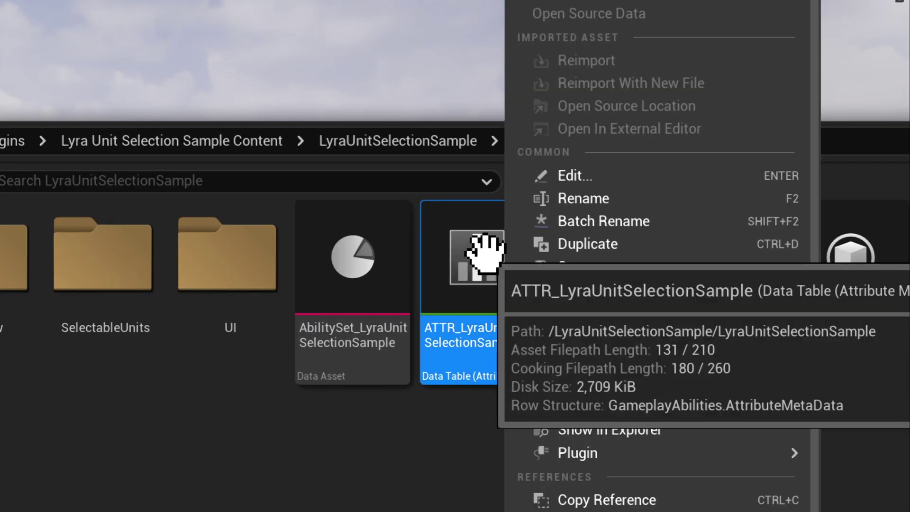
pyautogui.click(580, 244)
pyautogui.click(589, 409)
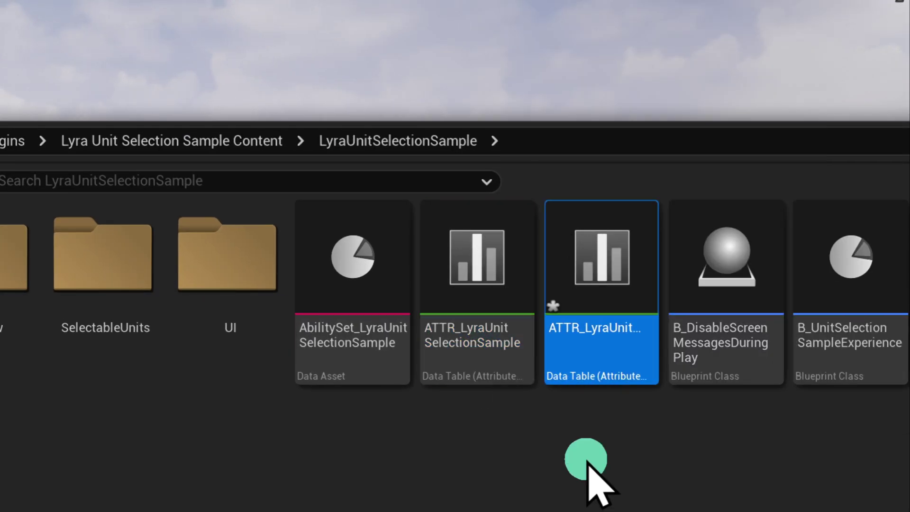
pyautogui.click(617, 285)
pyautogui.doubleClick(617, 285)
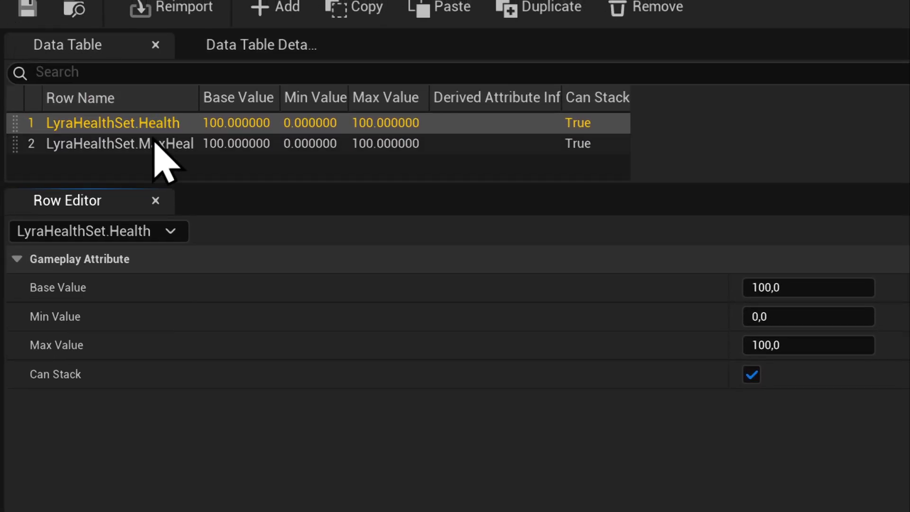
# Set Health and MaxHealth base and max values to 50, then save
pyautogui.click(789, 286)
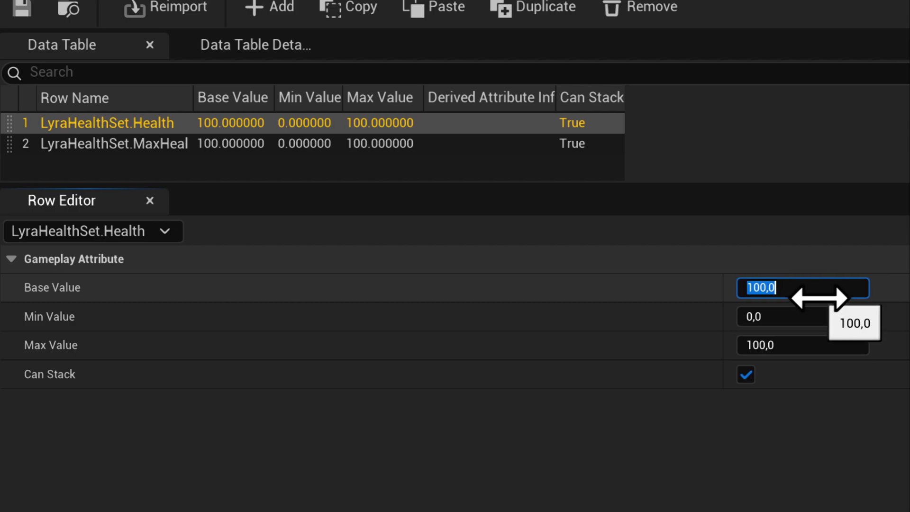
pyautogui.write('50')
pyautogui.press('Tab')
pyautogui.press('Tab')
pyautogui.write('50')
pyautogui.press('Return')
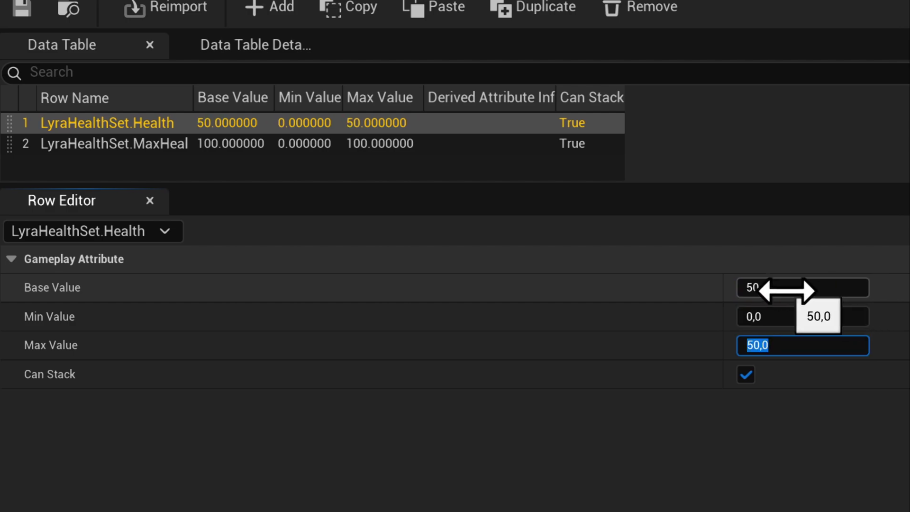
pyautogui.click(270, 145)
pyautogui.click(804, 287)
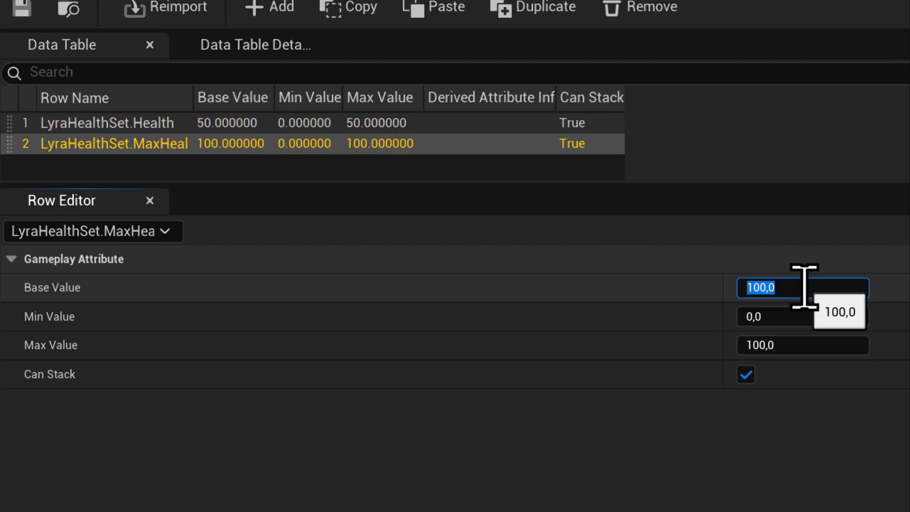
pyautogui.write('50')
pyautogui.press('Tab')
pyautogui.press('Tab')
pyautogui.write('50')
pyautogui.press('Return')
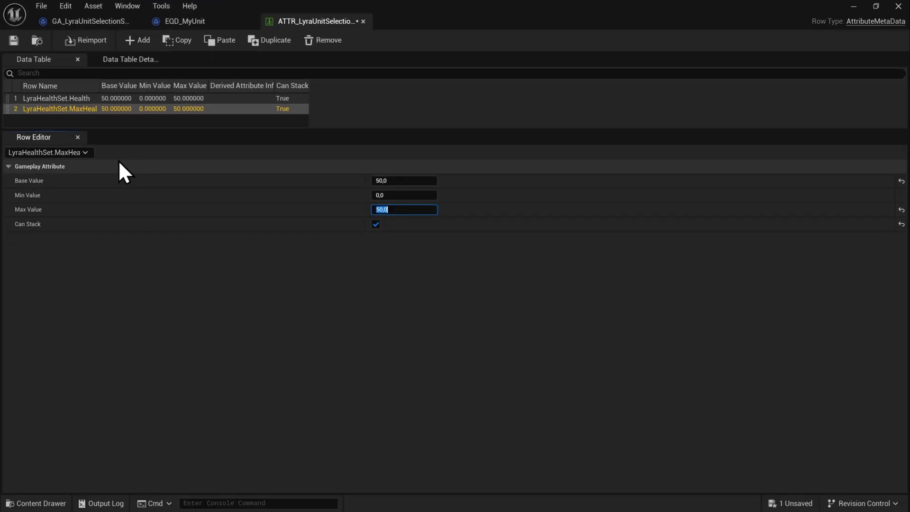
pyautogui.hotkey('ctrl', 's')
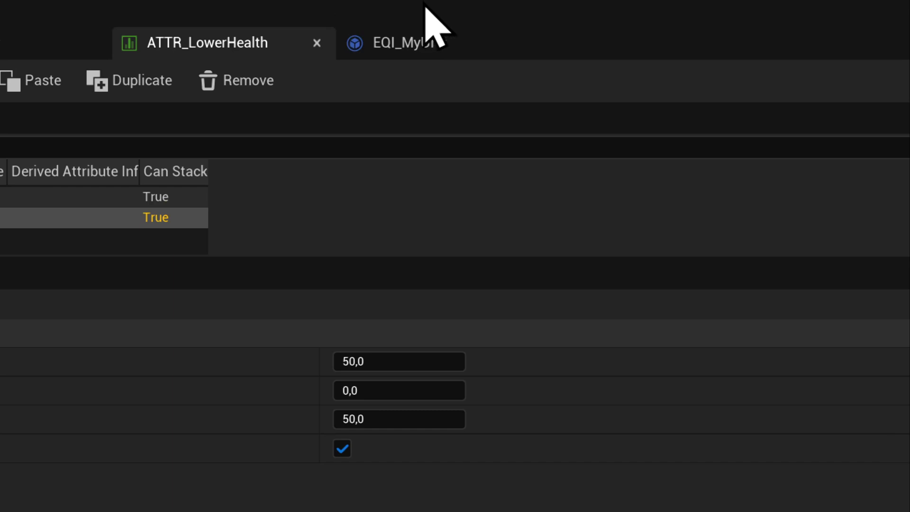
# Set EQI_MyUnit's default attributes table to ATTR_LowerHealth
pyautogui.click(410, 21)
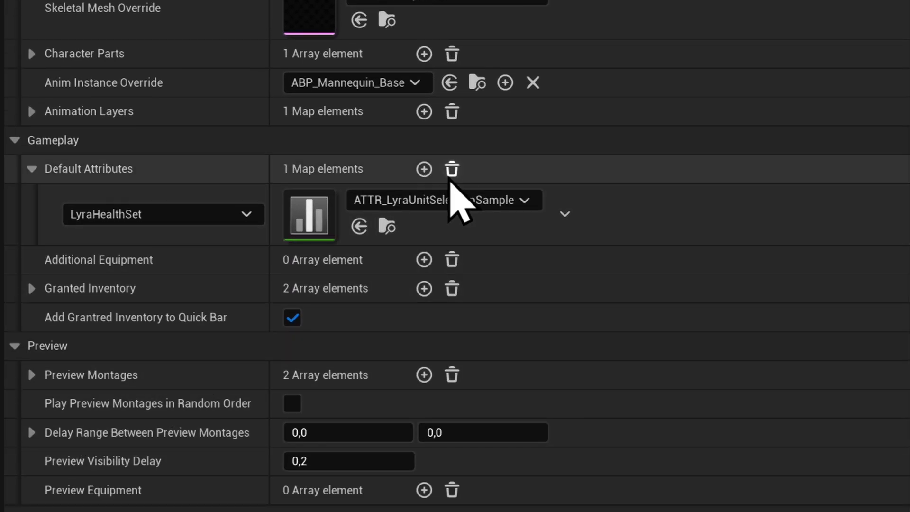
pyautogui.click(465, 242)
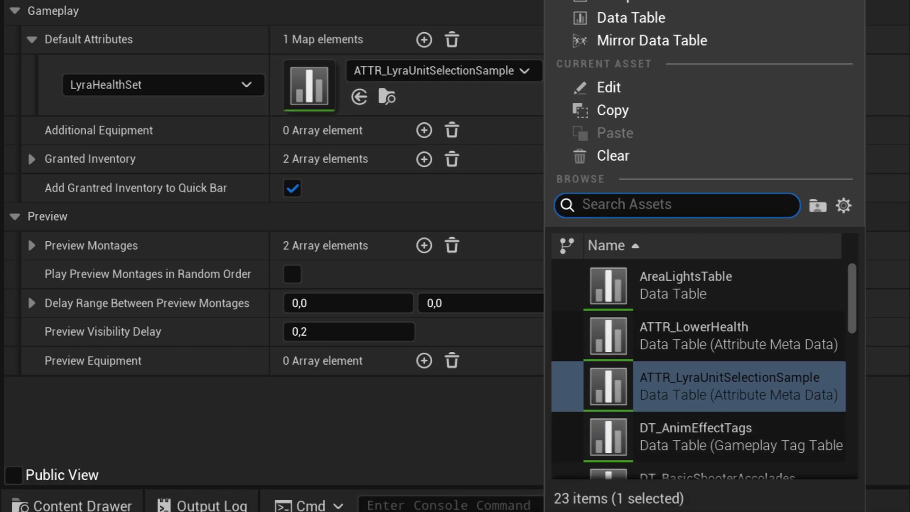
pyautogui.click(681, 331)
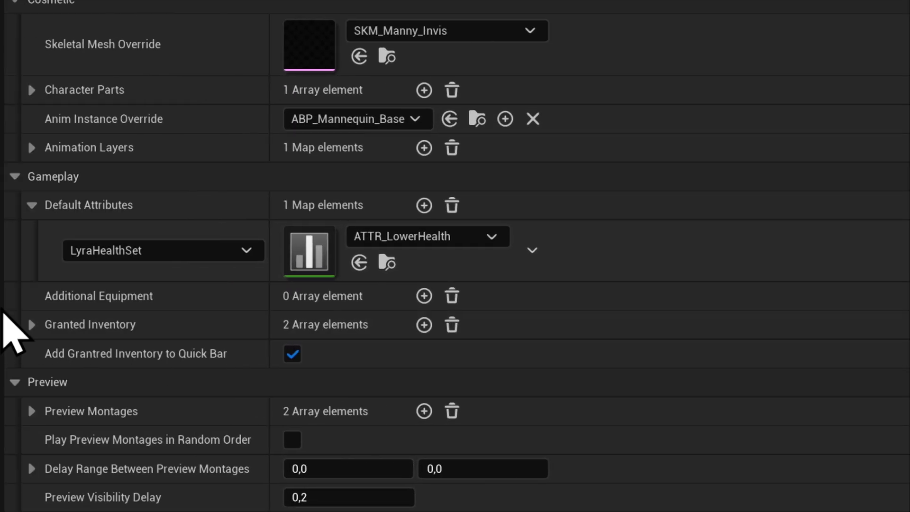
# Make ID_Pistol the first granted inventory item, keeping Add Granted Inventory to Quick Bar enabled
pyautogui.click(32, 325)
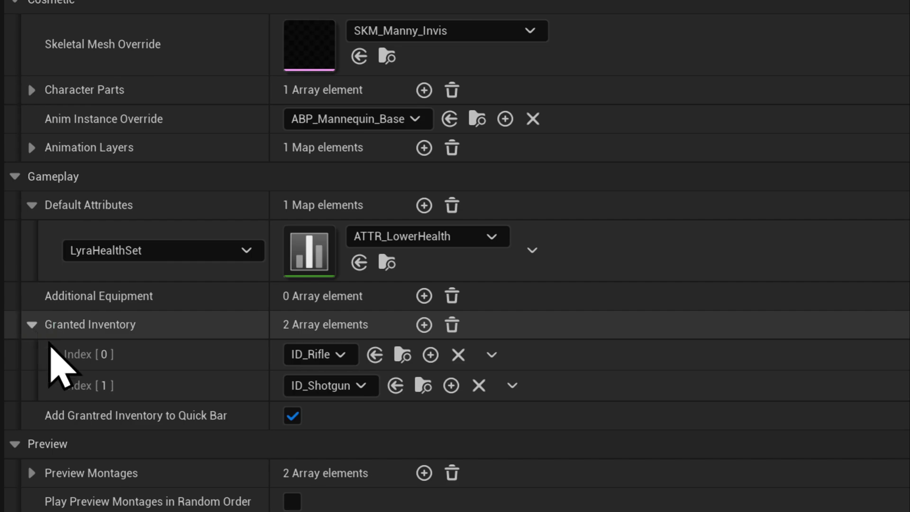
pyautogui.click(291, 416)
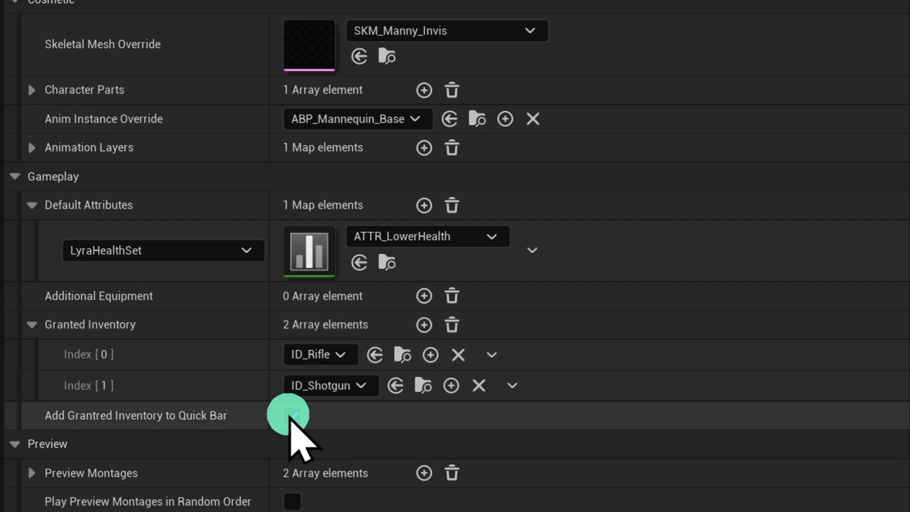
pyautogui.click(292, 417)
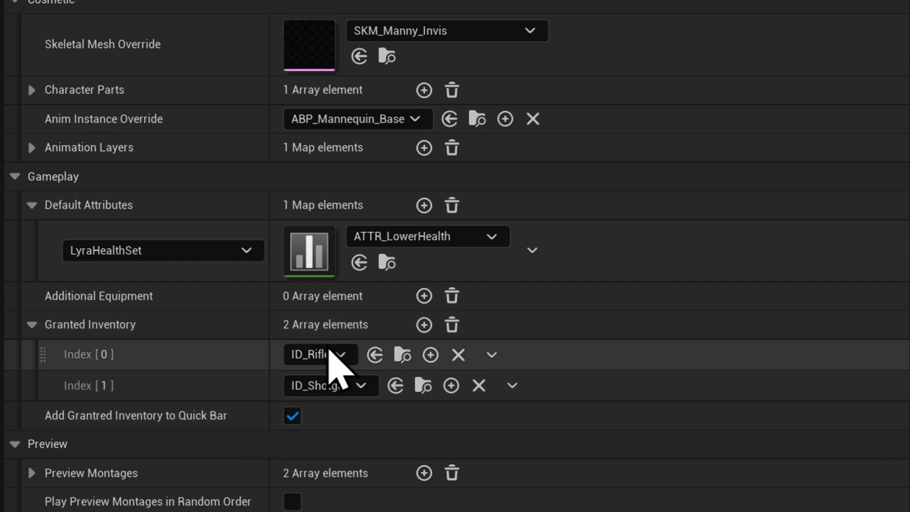
pyautogui.click(329, 359)
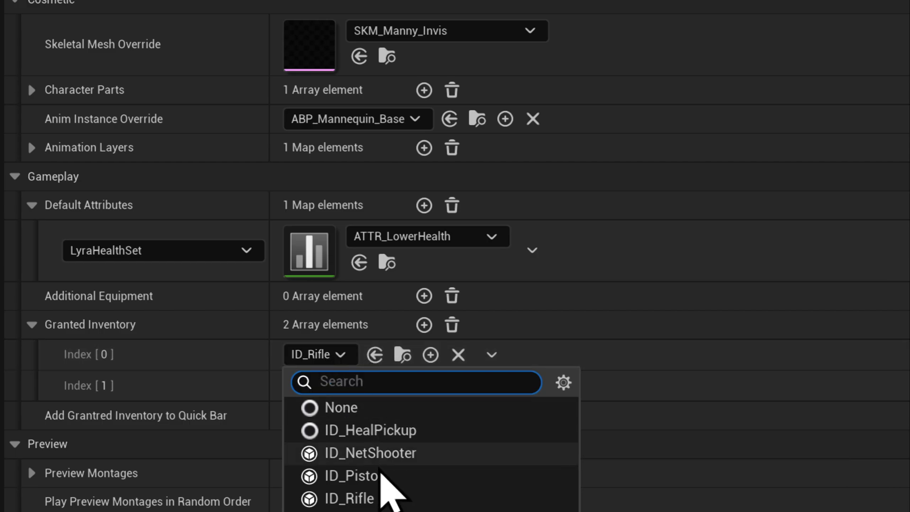
pyautogui.click(377, 475)
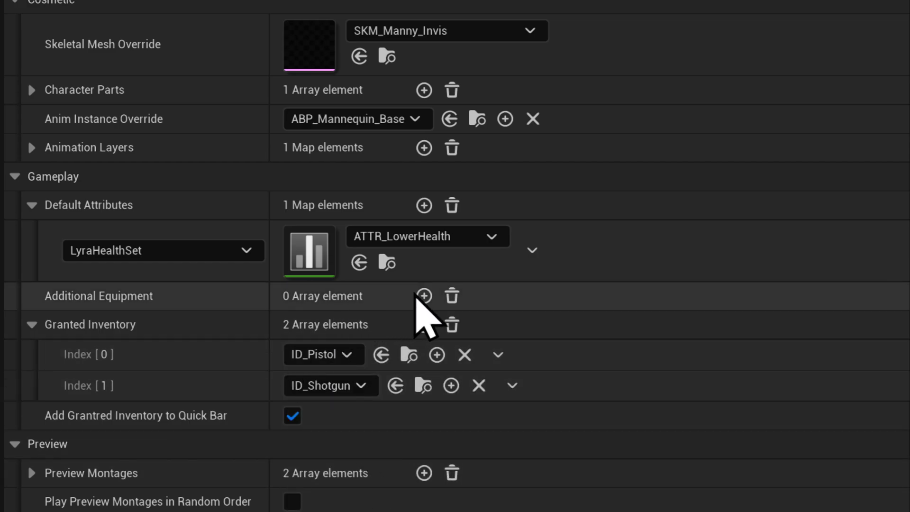
# Add an Additional Equipment element set to WID_Shotgun
pyautogui.click(424, 296)
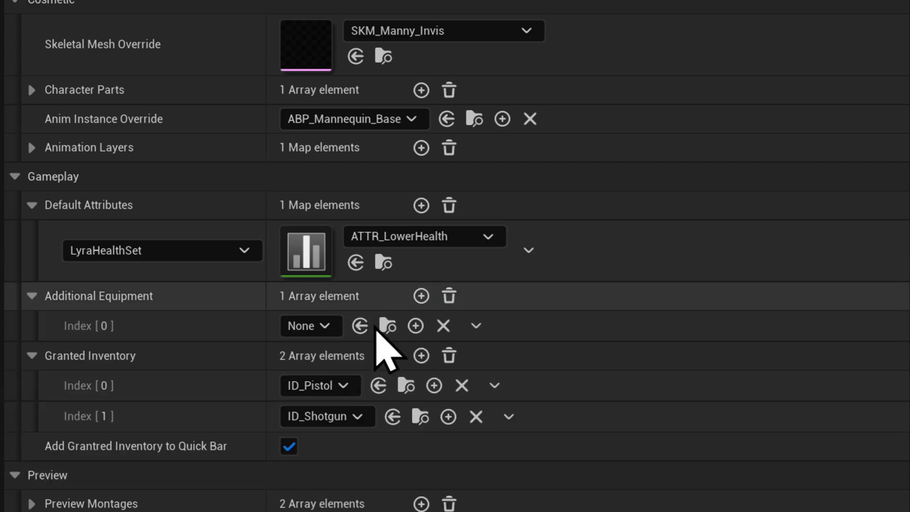
pyautogui.click(316, 327)
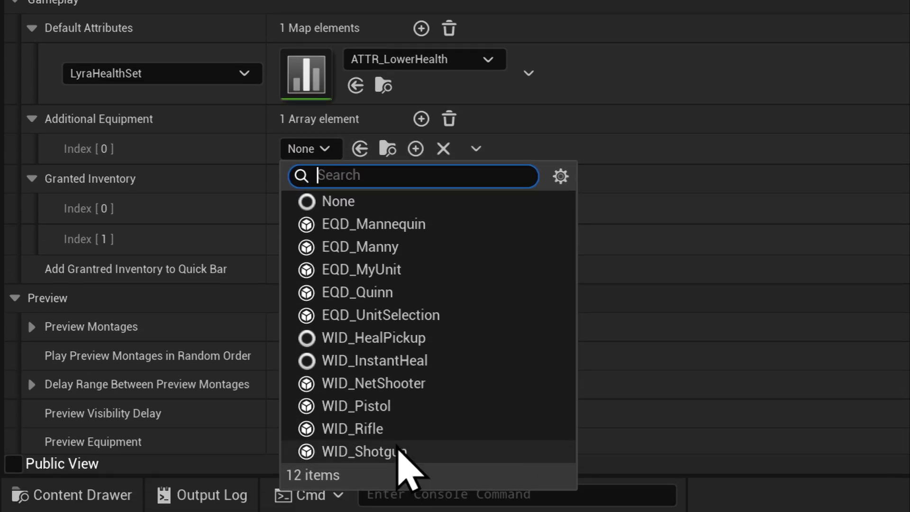
pyautogui.click(398, 452)
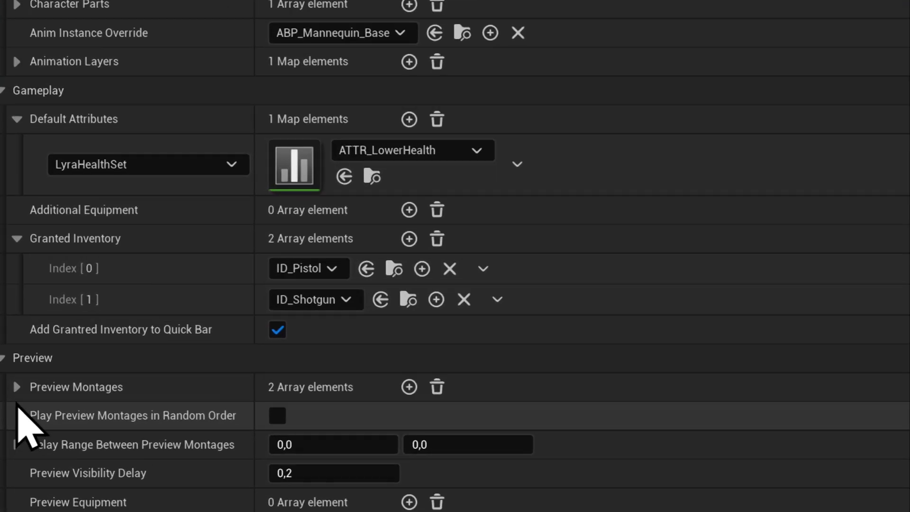
# Delete the finger-guns montage at Index [0] of Preview Montages
pyautogui.click(16, 404)
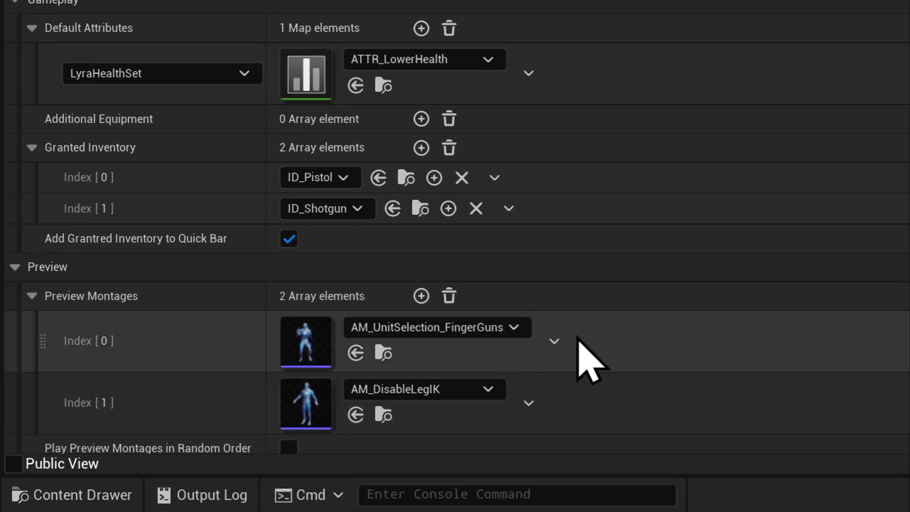
pyautogui.click(555, 336)
pyautogui.click(573, 399)
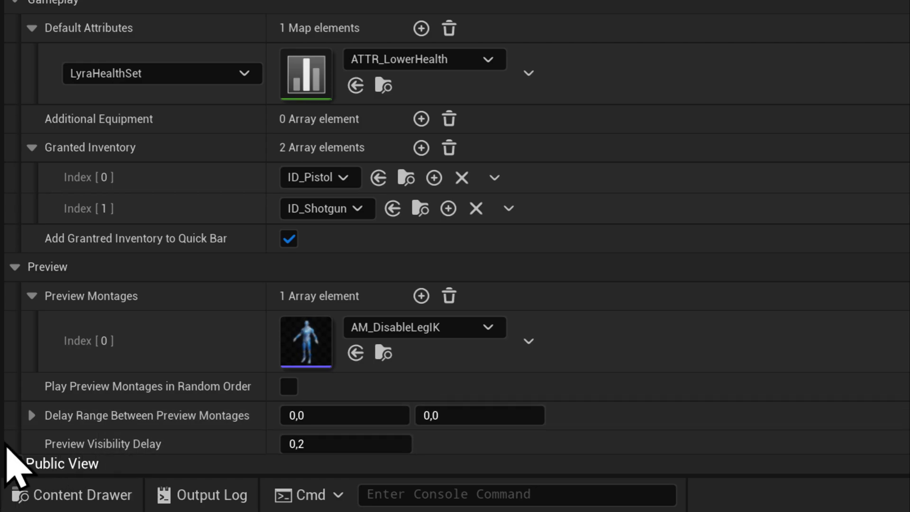
pyautogui.scroll(-1, 15, 462)
# Add a Preview Equipment element set to WID_Pistol
pyautogui.click(420, 439)
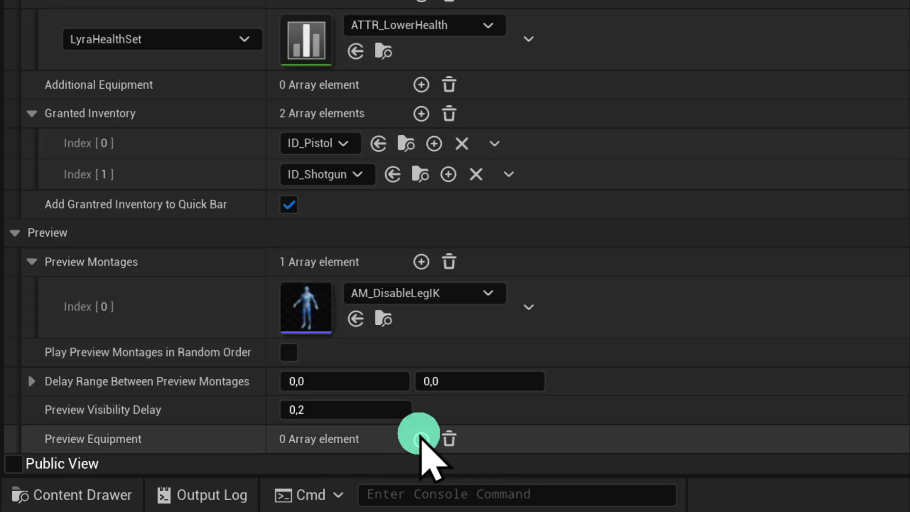
pyautogui.scroll(-1, 421, 441)
pyautogui.click(308, 438)
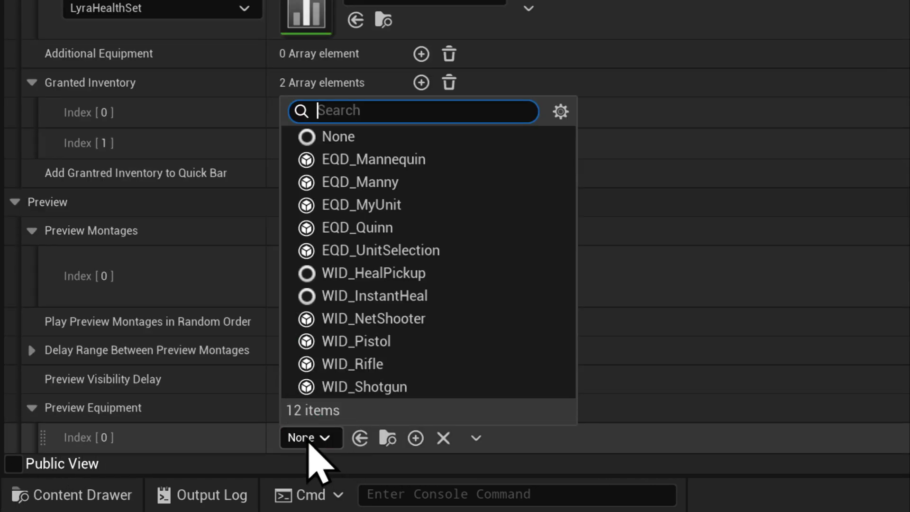
pyautogui.click(385, 347)
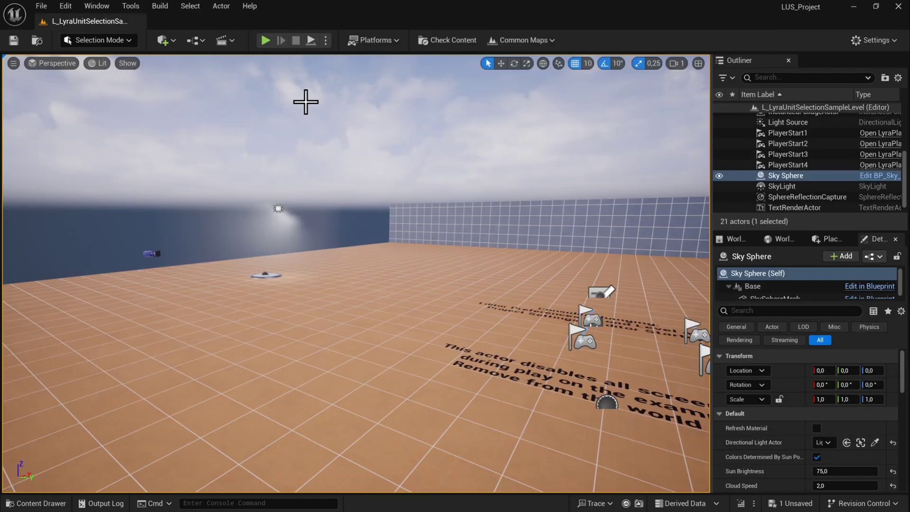
# Play-test the level, then create and open B_MyPreviewScene based on UnitSelectionPreviewScene
pyautogui.click(265, 40)
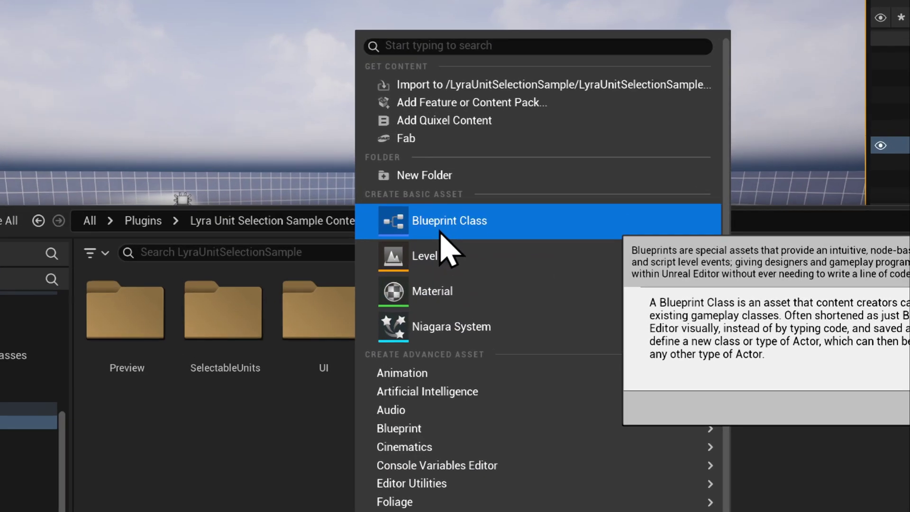
pyautogui.click(440, 229)
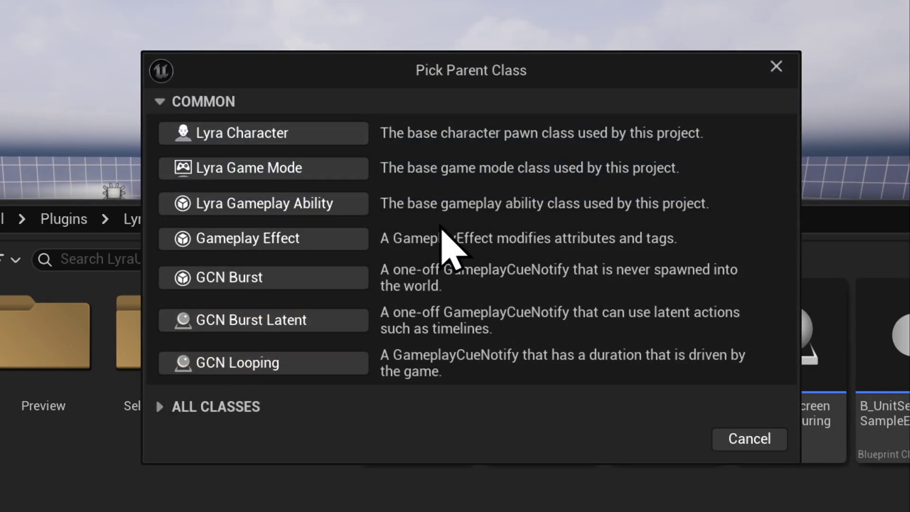
pyautogui.click(162, 406)
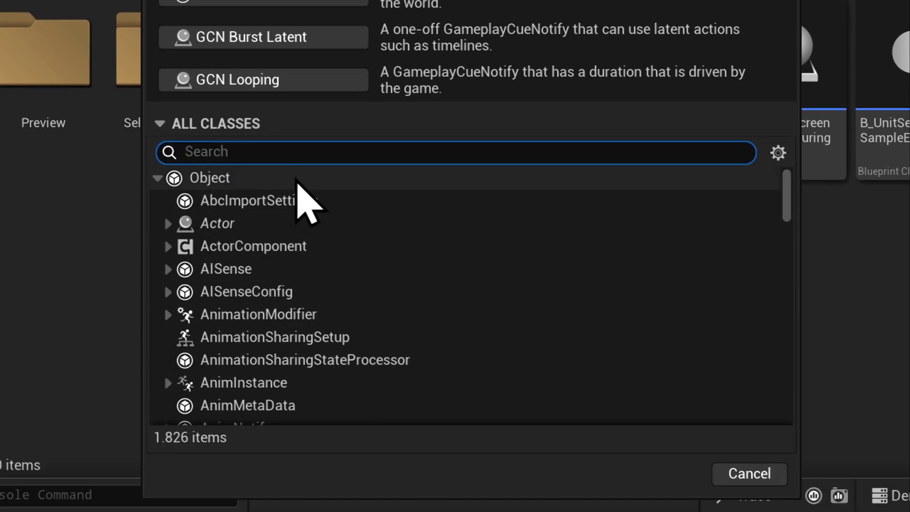
pyautogui.write('previews')
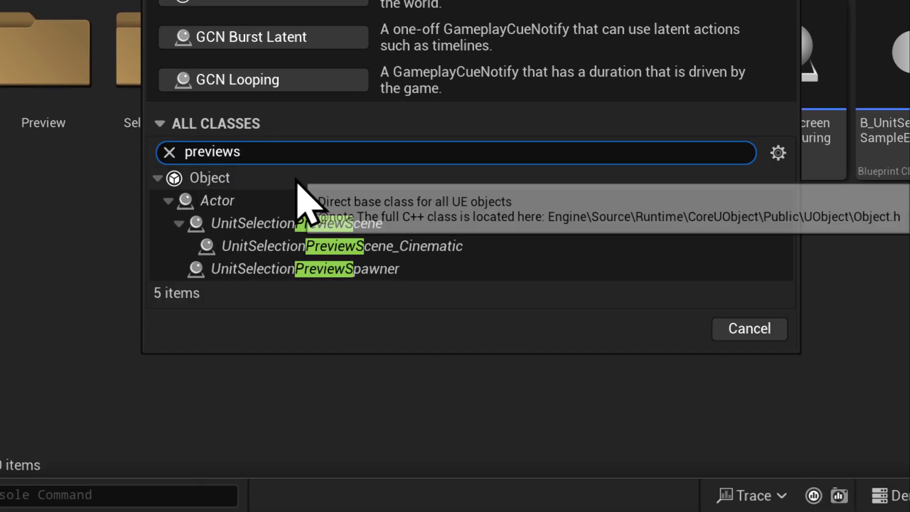
pyautogui.click(283, 227)
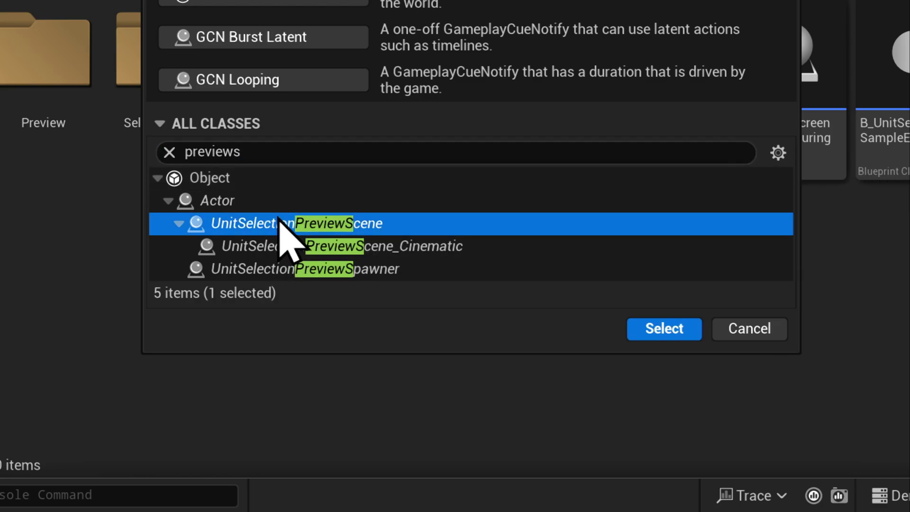
pyautogui.click(664, 328)
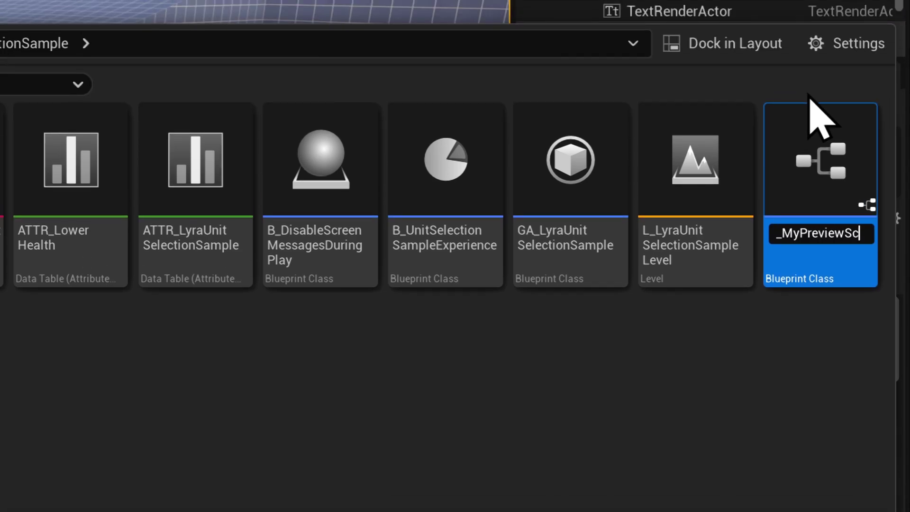
pyautogui.press('Return')
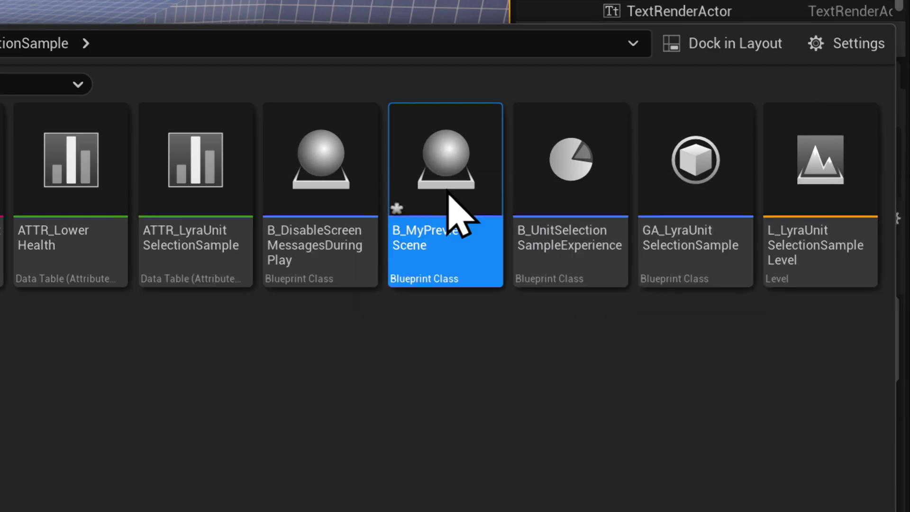
pyautogui.doubleClick(449, 204)
pyautogui.write('cub')
# Add a Cube with the AnimSharingGreen material, moved back and scaled into a wall
pyautogui.click(39, 106)
pyautogui.click(849, 328)
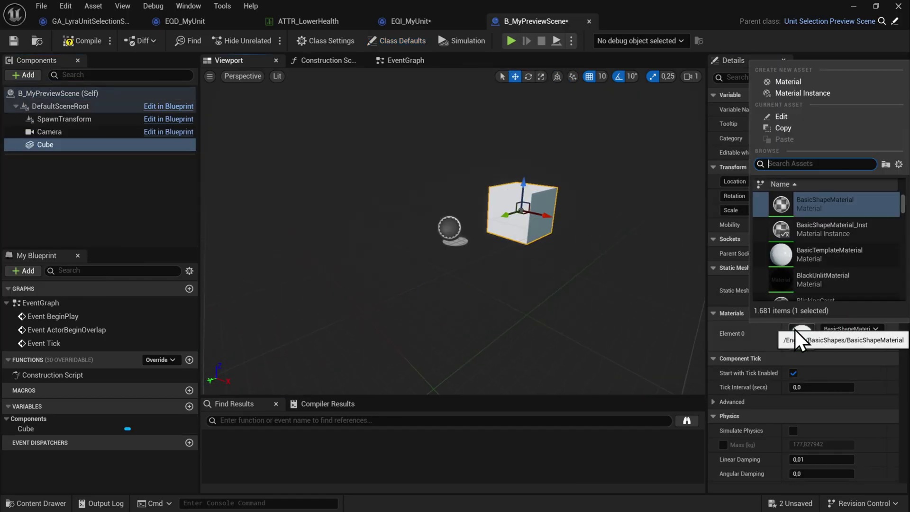
pyautogui.write('green')
pyautogui.click(824, 199)
pyautogui.press('r')
pyautogui.moveTo(523, 186); pyautogui.dragTo(523, 114)
pyautogui.moveTo(506, 213); pyautogui.dragTo(441, 217)
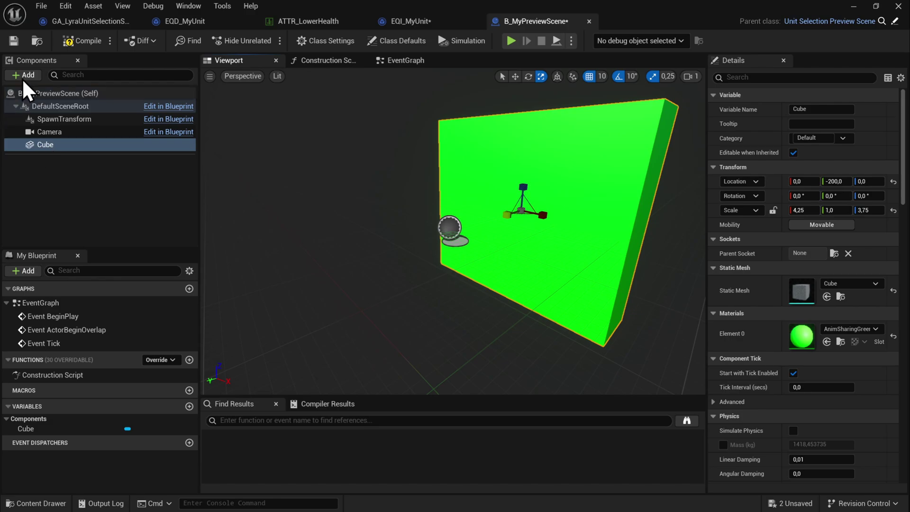
# Add a RectLight in front of the wall turned to face it, and rotate the mannequin
pyautogui.click(23, 75)
pyautogui.write('light')
pyautogui.click(56, 126)
pyautogui.press('w')
pyautogui.moveTo(390, 246)
pyautogui.mouseDown()
pyautogui.moveTo(314, 264)
pyautogui.moveTo(313, 285)
pyautogui.mouseUp()
pyautogui.press('e')
pyautogui.moveTo(808, 282); pyautogui.dragTo(825, 282)
pyautogui.moveTo(318, 297); pyautogui.dragTo(398, 297)
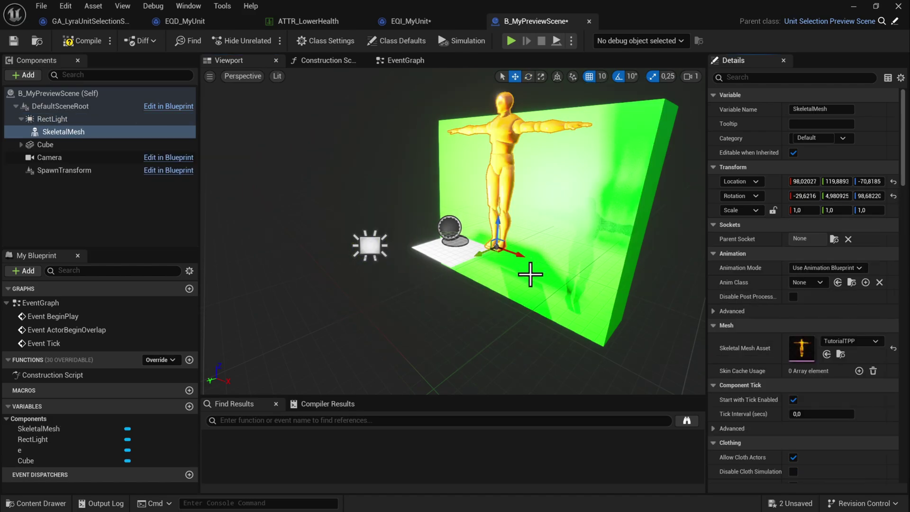
pyautogui.moveTo(533, 270); pyautogui.dragTo(562, 277)
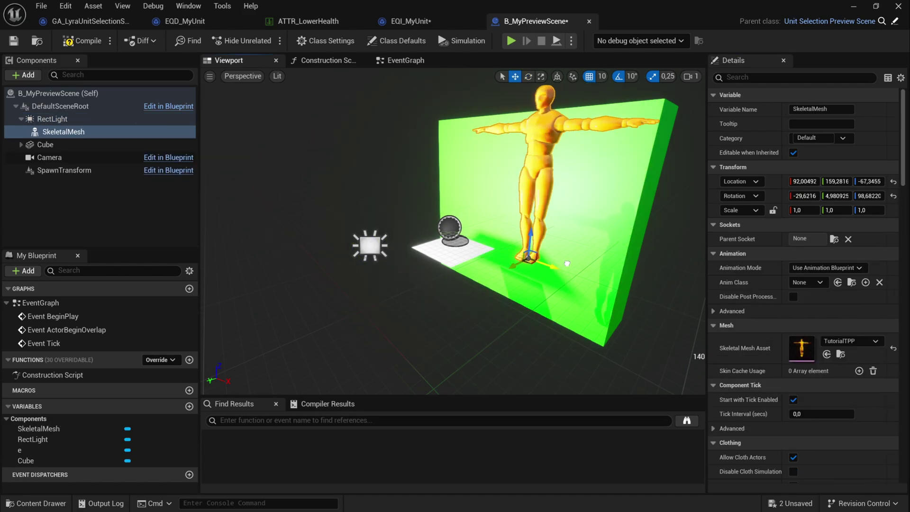
# Replace the level's preview scene actor with B_MyPreviewScene and play-test the UE4 Mannequin preview
pyautogui.click(851, 9)
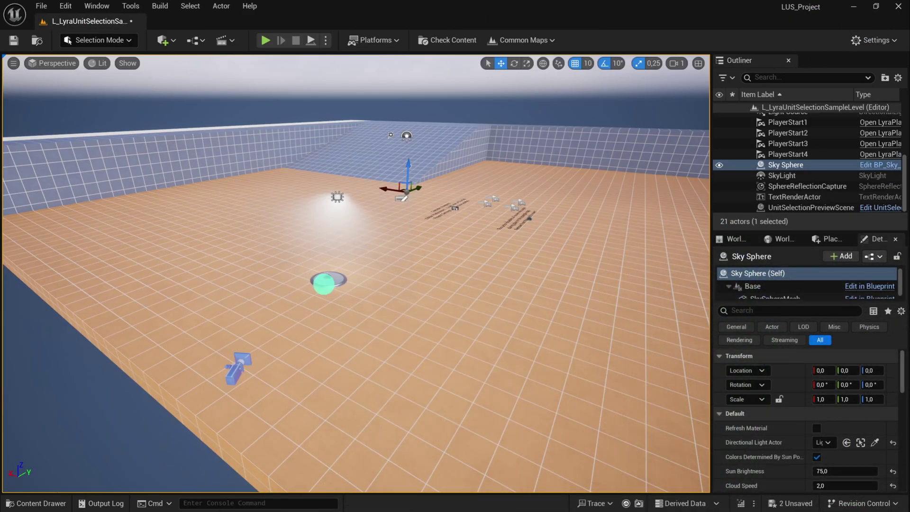
pyautogui.click(324, 283)
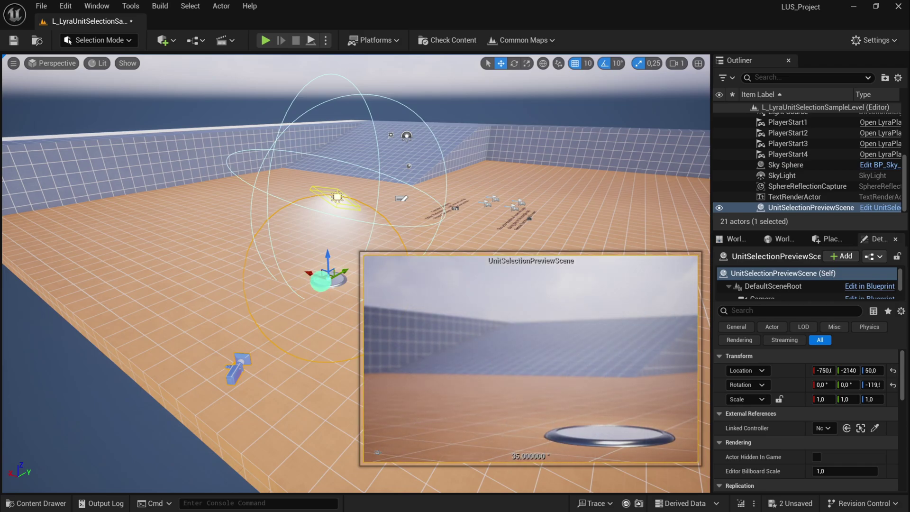
pyautogui.rightClick(320, 282)
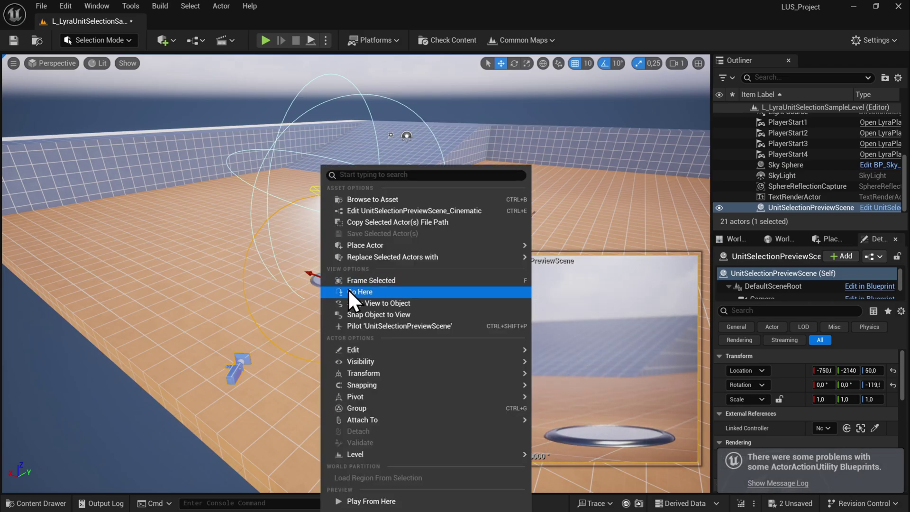
pyautogui.click(440, 259)
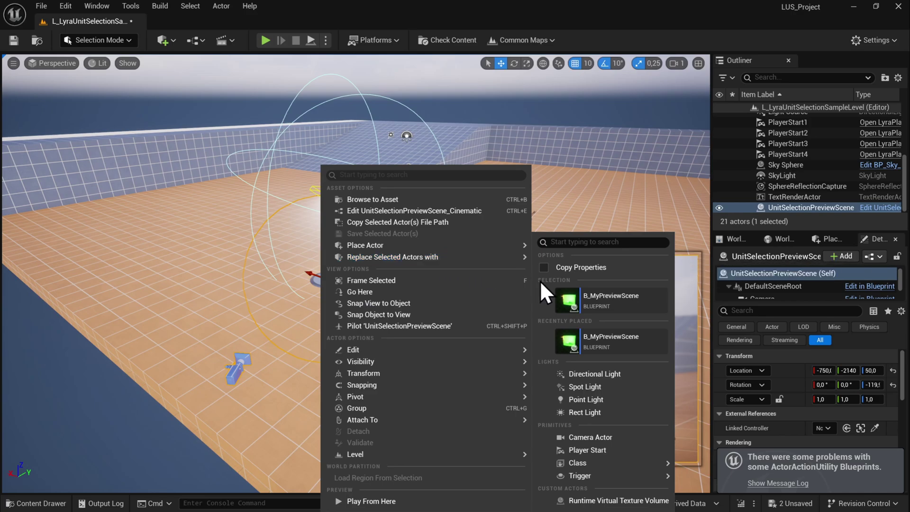
pyautogui.click(632, 307)
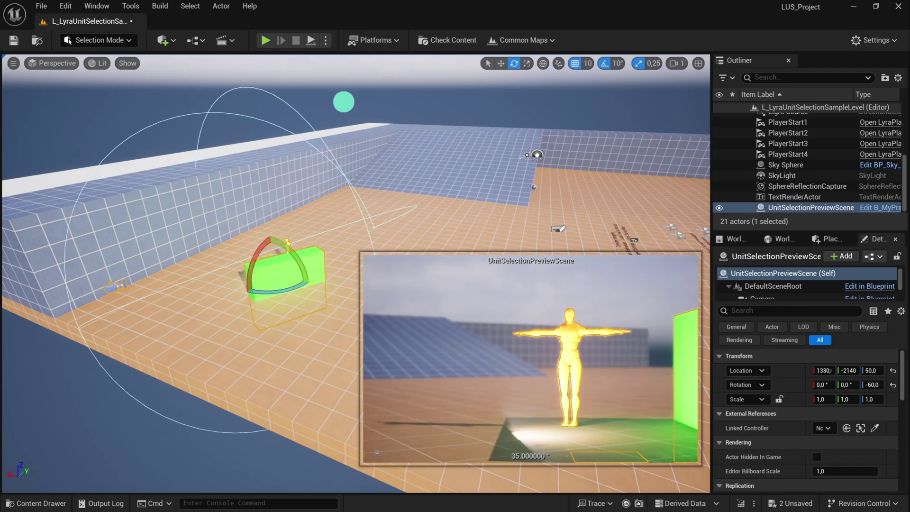
pyautogui.click(261, 38)
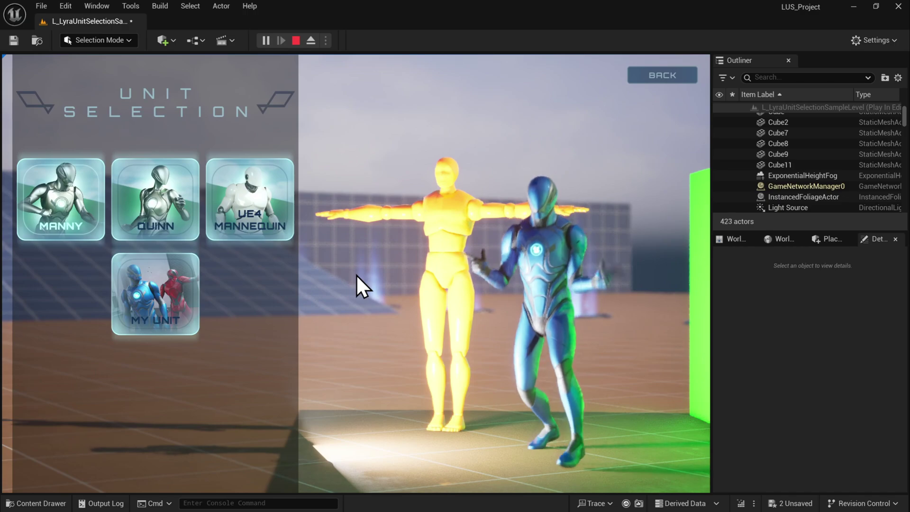
pyautogui.click(257, 208)
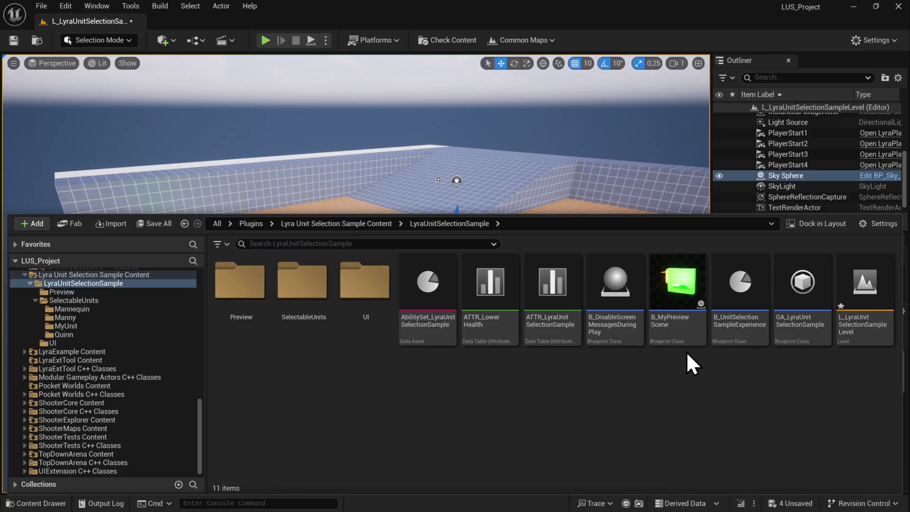
# Set GA_LyraUnitSelectionSample's Unit Selection Widget to W_UnitSelection_Center and play-test the centered menu
pyautogui.doubleClick(801, 302)
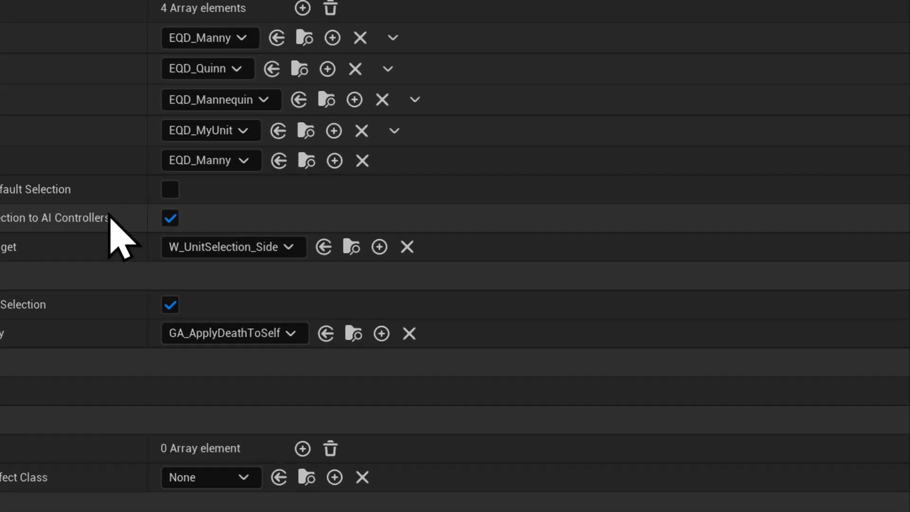
pyautogui.click(340, 249)
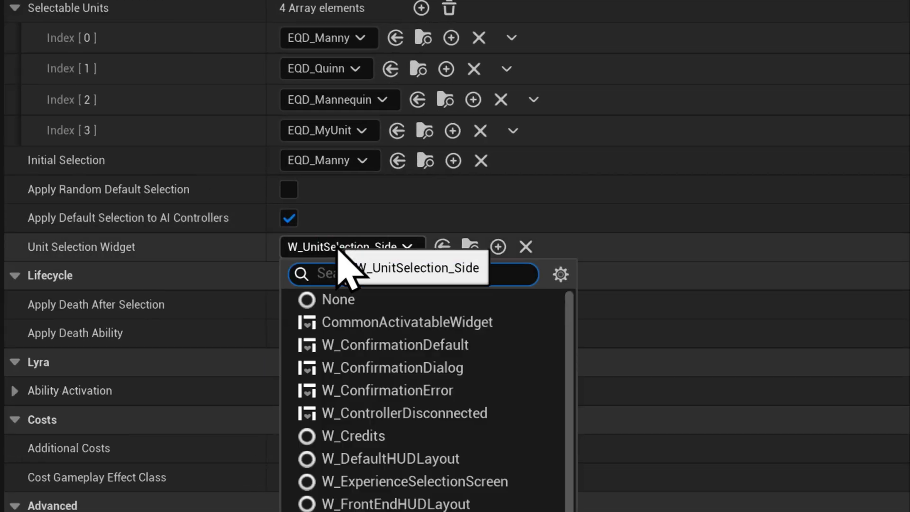
pyautogui.write('cent')
pyautogui.click(380, 321)
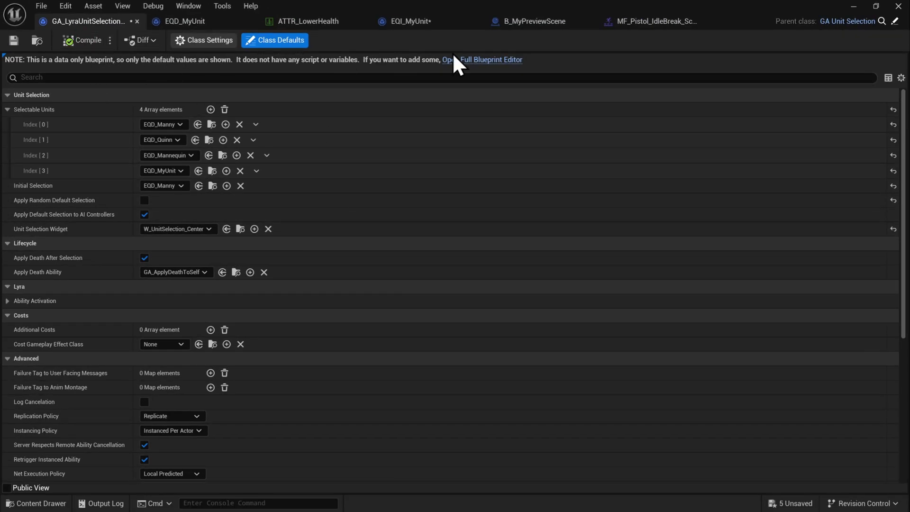
pyautogui.click(852, 5)
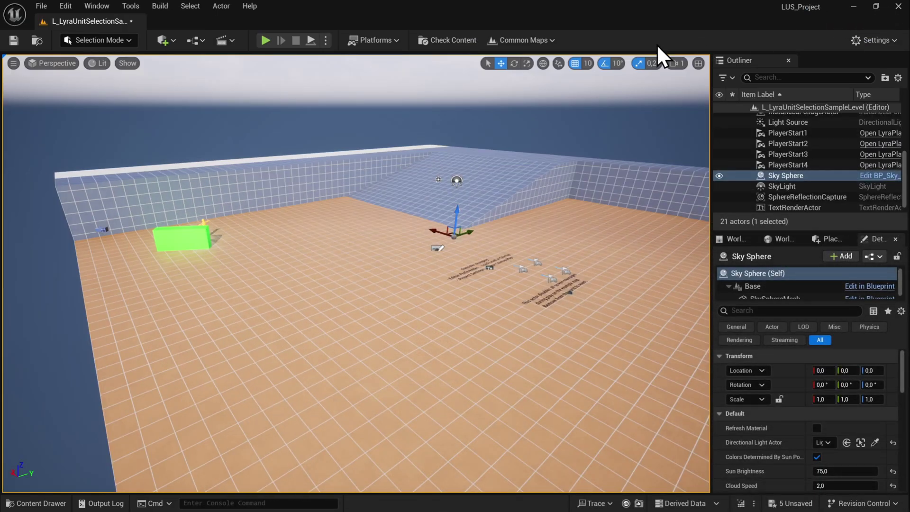
pyautogui.click(266, 40)
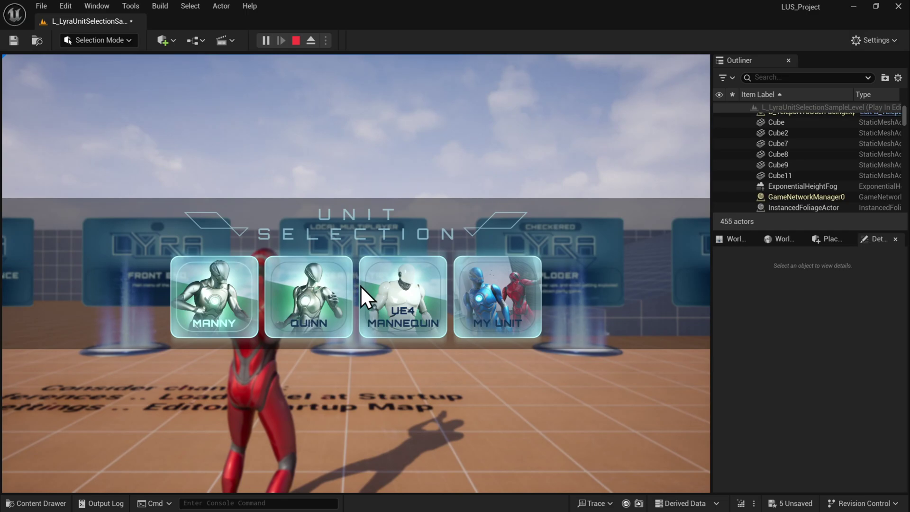
# Stop play and create MyUnitSelectionWidget from LyraActivatableWidget containing a W Unit Selection Grid
pyautogui.press('Escape')
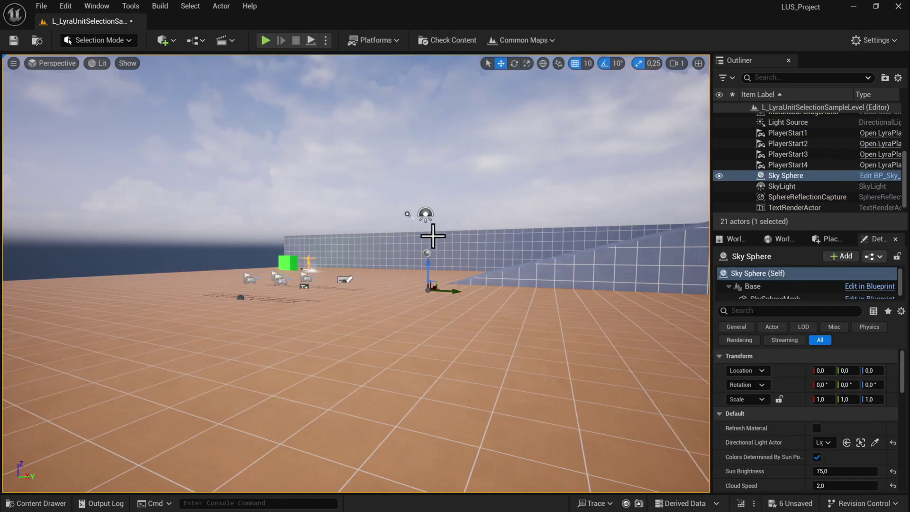
pyautogui.hotkey('ctrl', 'space')
pyautogui.rightClick(449, 393)
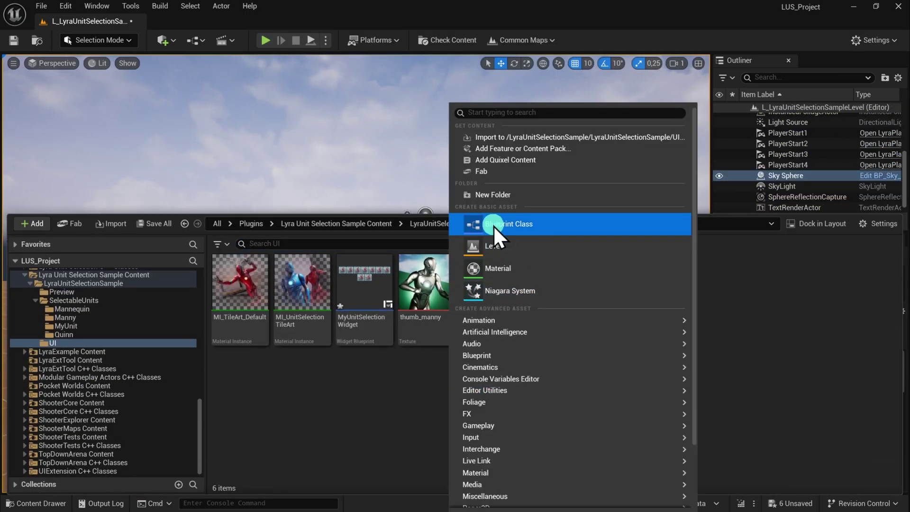
pyautogui.click(493, 225)
pyautogui.write('LyraActivatable')
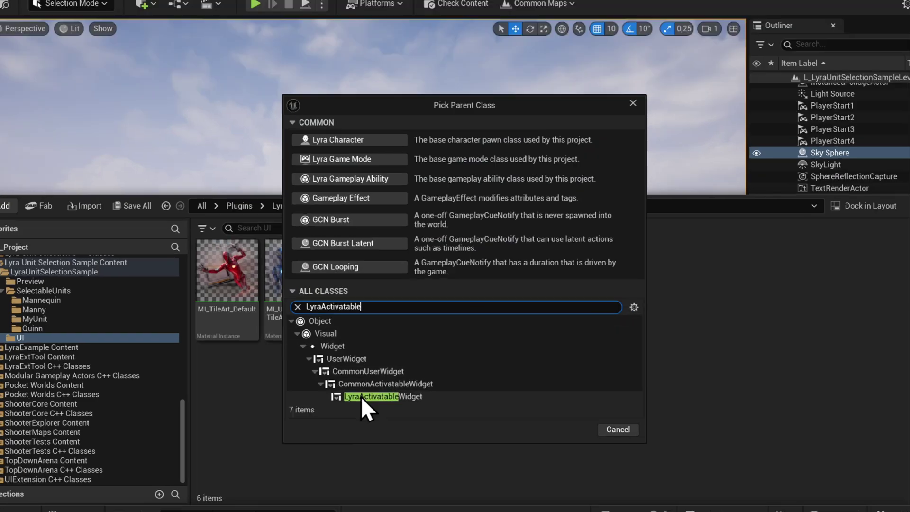
pyautogui.click(384, 396)
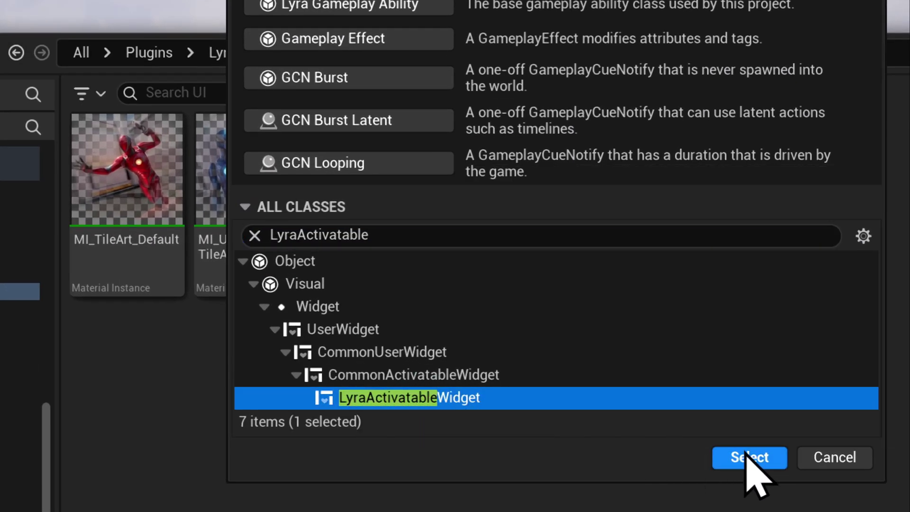
pyautogui.click(747, 456)
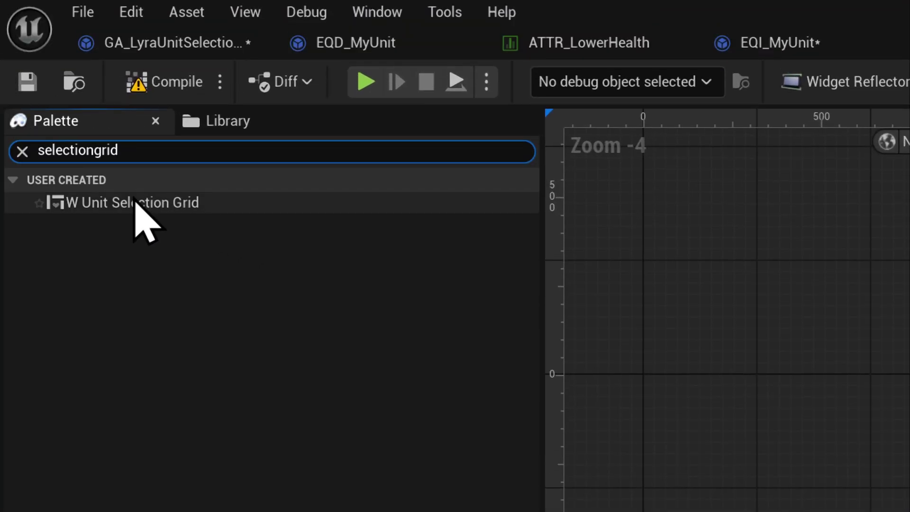
pyautogui.moveTo(135, 201); pyautogui.dragTo(134, 406)
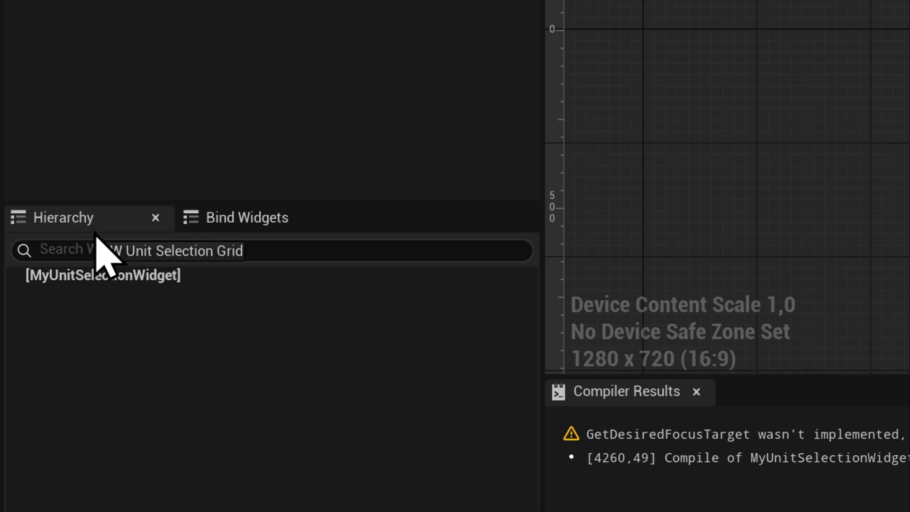
pyautogui.moveTo(134, 404); pyautogui.dragTo(102, 279)
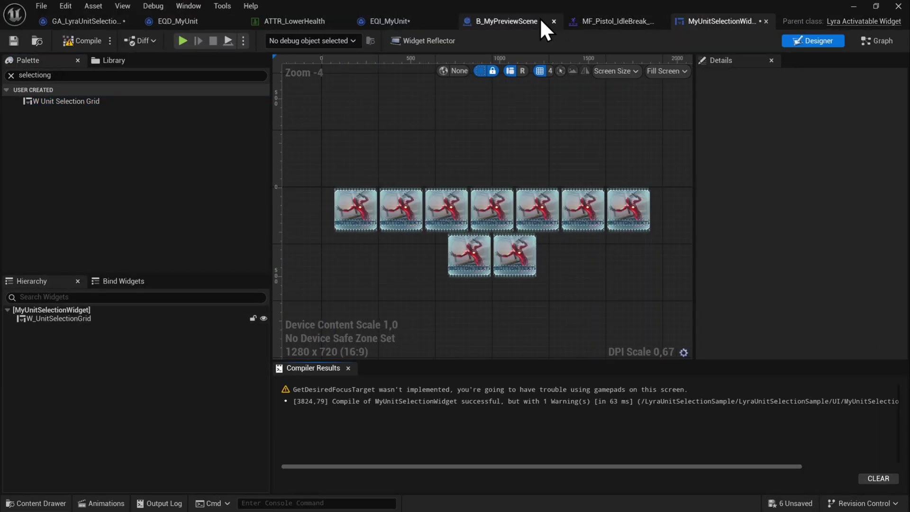
# Assign MyUnitSelectionWidget as GA_LyraUnitSelectionSample's selection widget and compile the ability
pyautogui.click(96, 21)
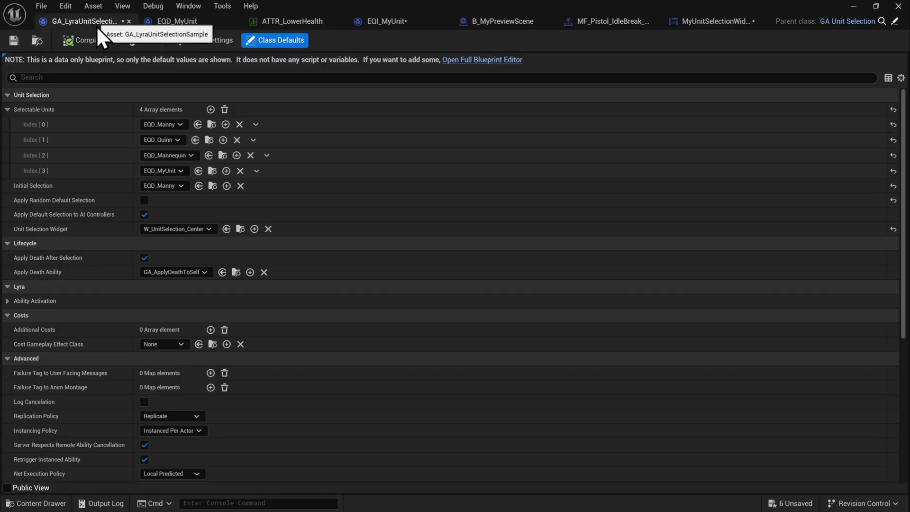
pyautogui.click(165, 229)
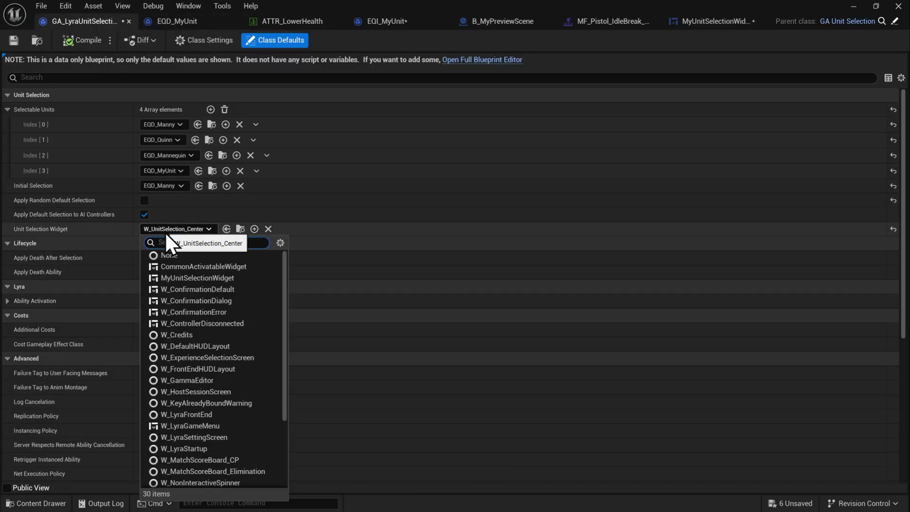
pyautogui.write('myun')
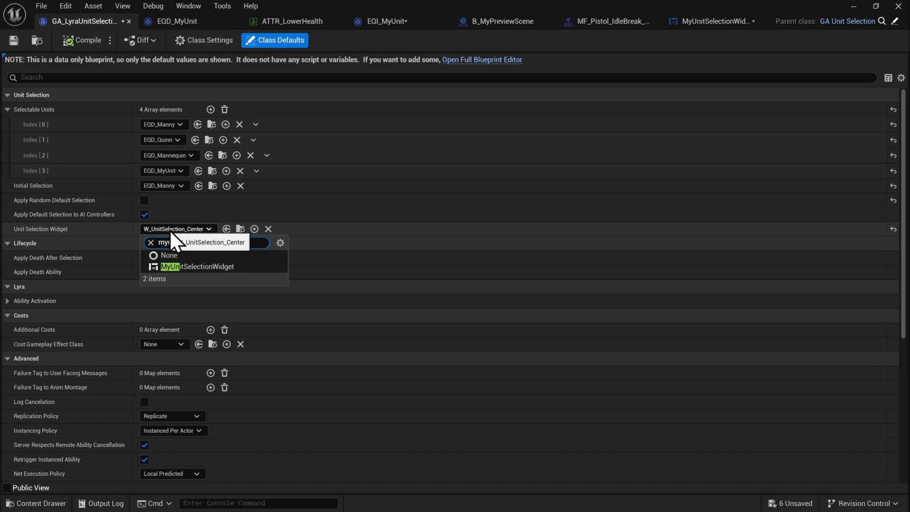
pyautogui.click(183, 264)
pyautogui.click(78, 41)
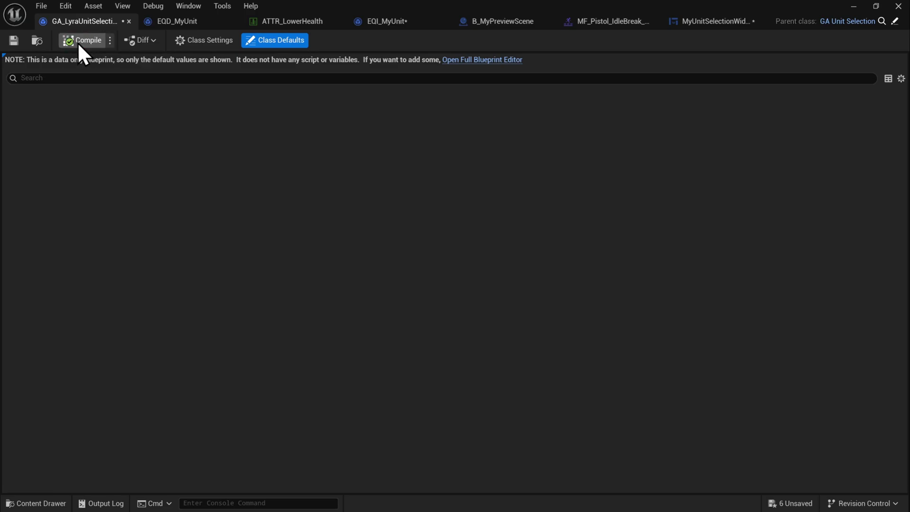
pyautogui.click(855, 14)
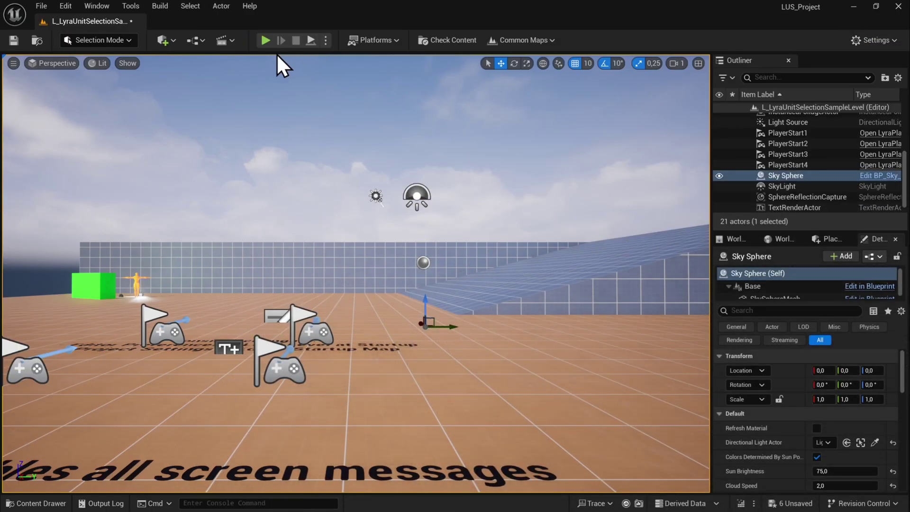
# Play-test the custom widget: spawn as Manny, run around, then switch to Quinn and respawn
pyautogui.click(264, 40)
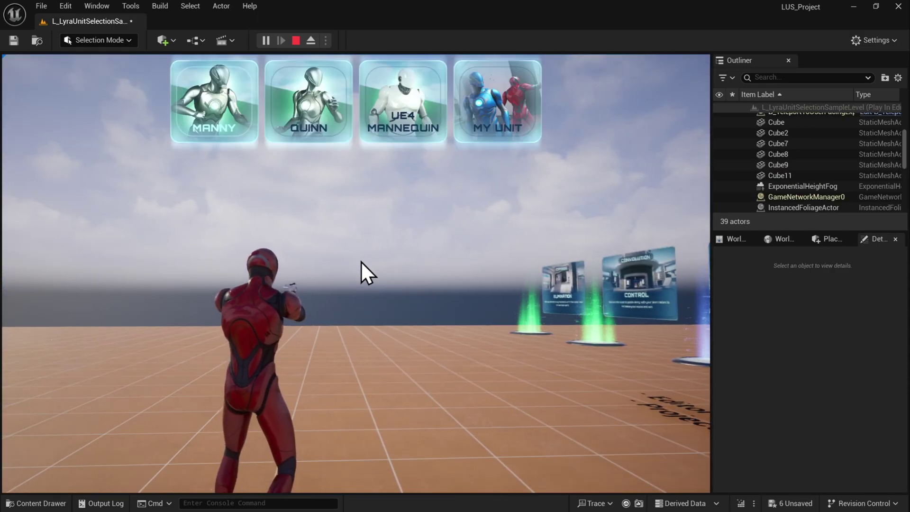
pyautogui.click(215, 116)
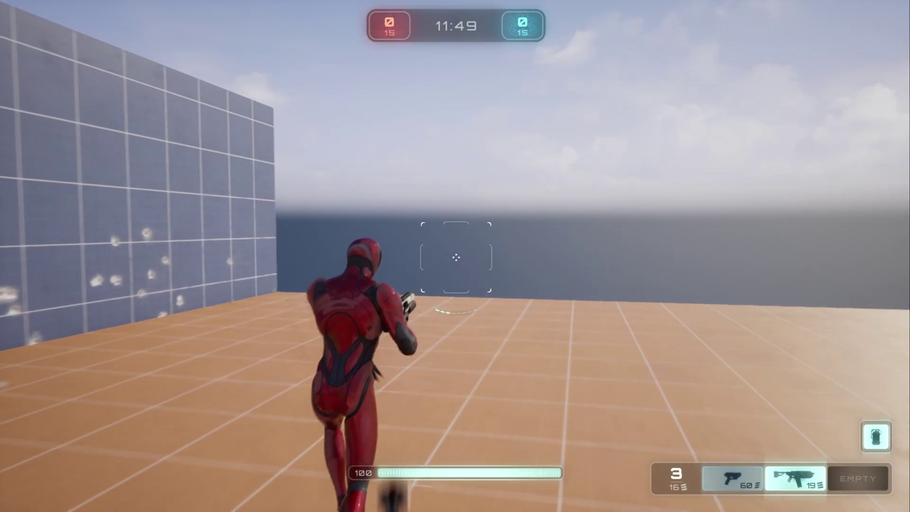
pyautogui.press('r')
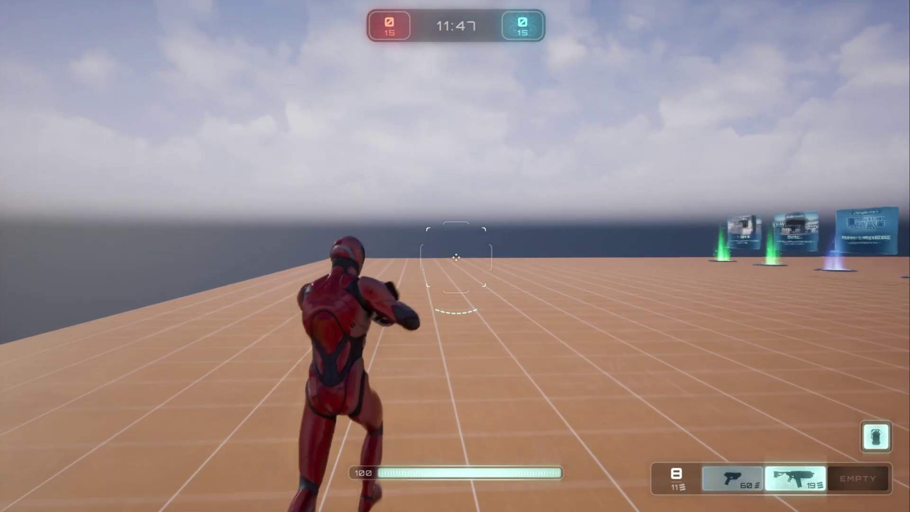
pyautogui.press('Escape')
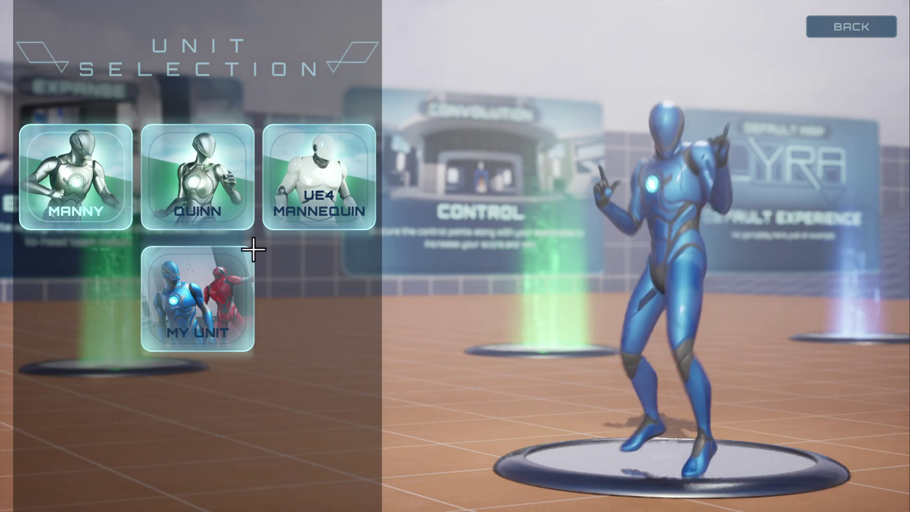
pyautogui.click(210, 200)
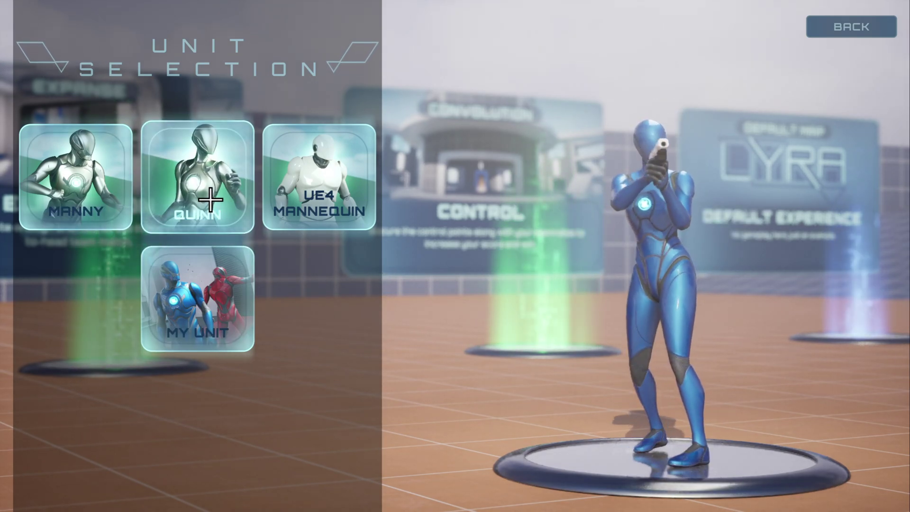
pyautogui.press('Escape')
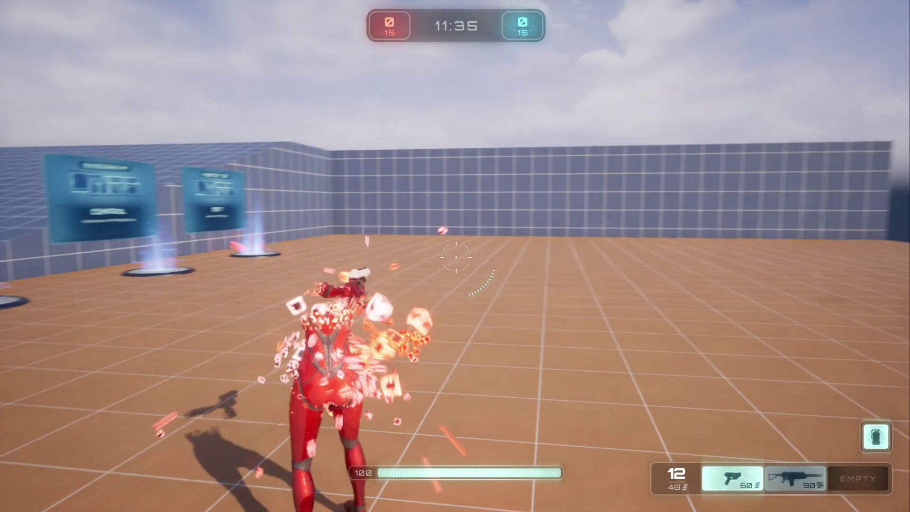
pyautogui.press('w')
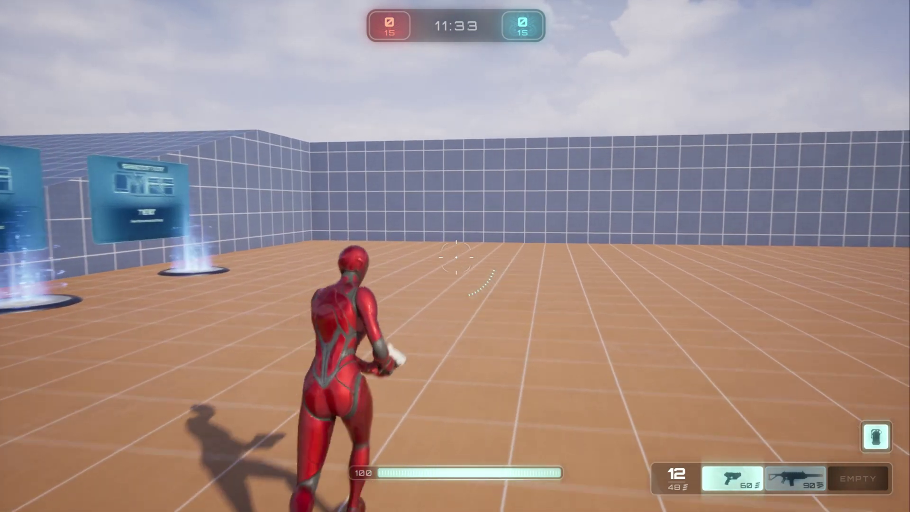